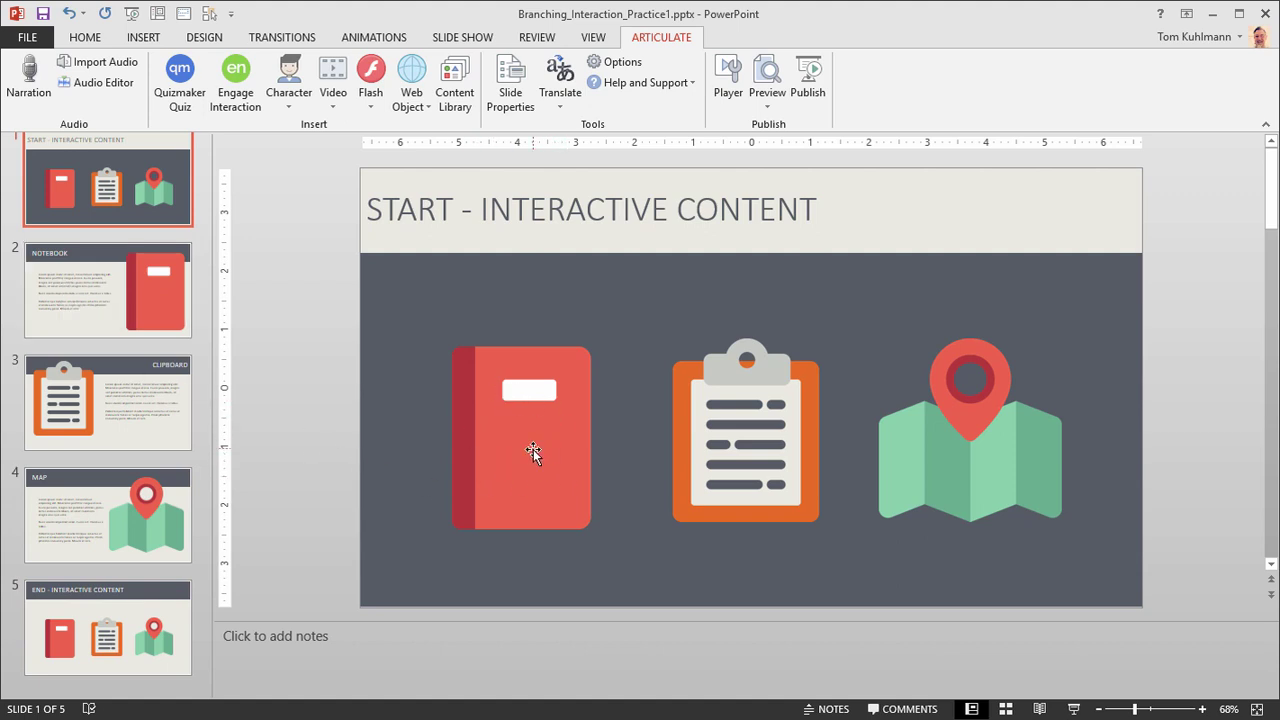
- Review the NOTEBOOK and END - INTERACTIVE CONTENT slides, returning to the start slide each time
{"action": "left_click", "coordinate": [78, 300]}
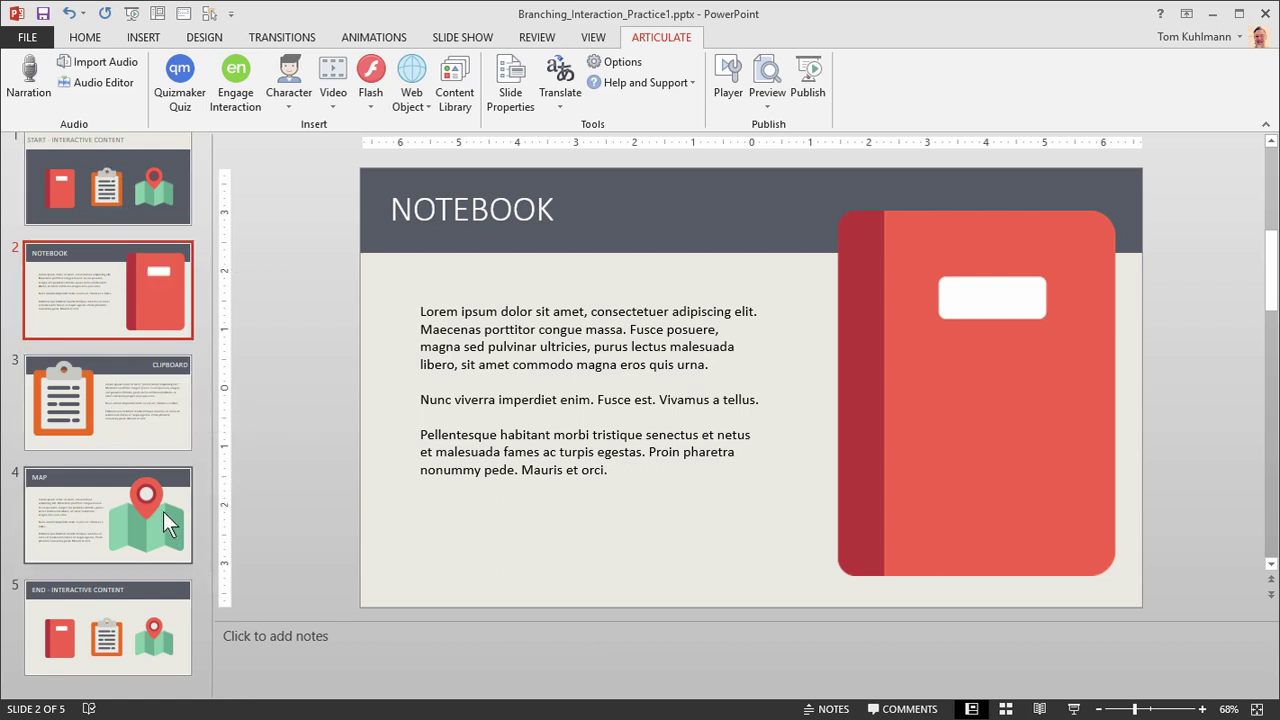
{"action": "left_click", "coordinate": [86, 195]}
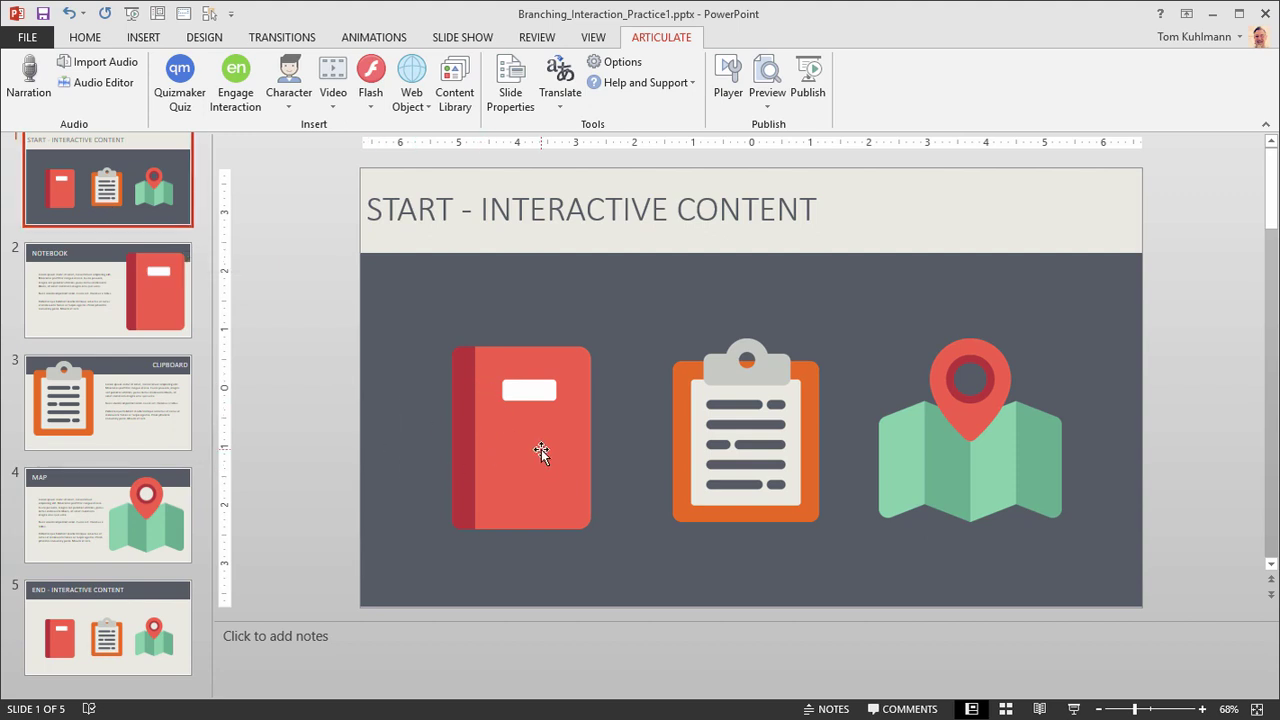
{"action": "left_click", "coordinate": [154, 279]}
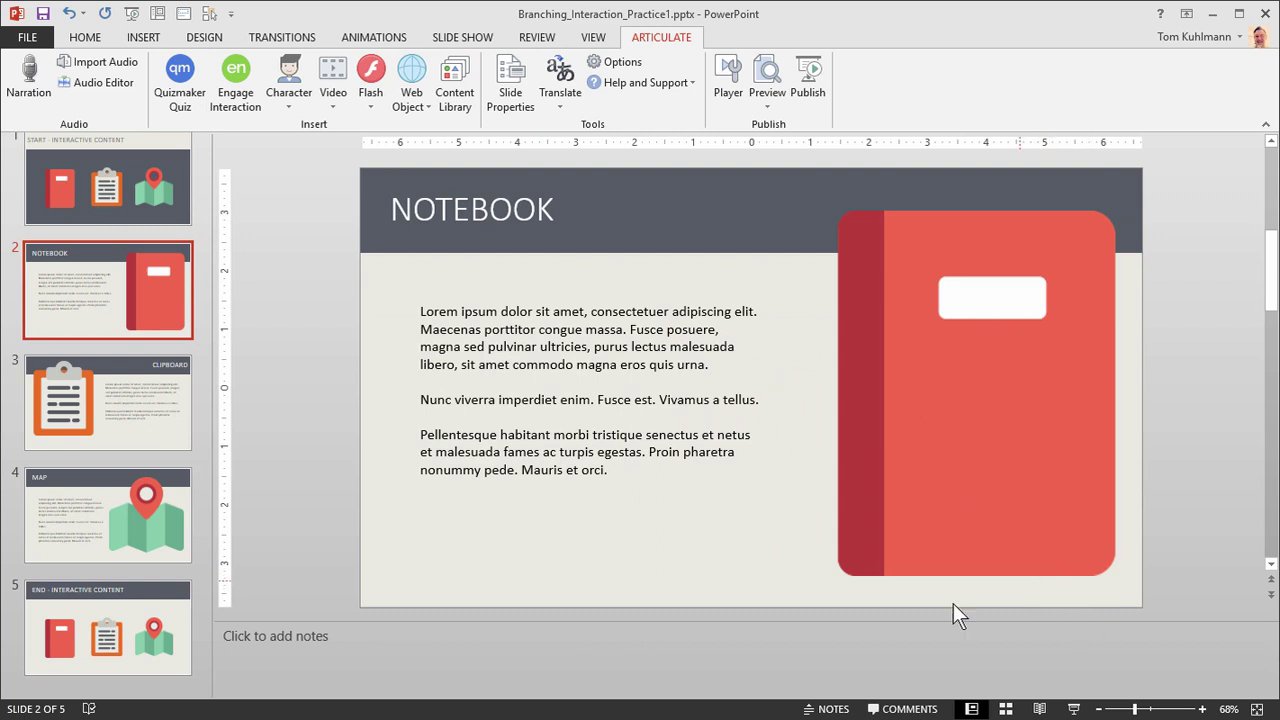
{"action": "left_click", "coordinate": [106, 200]}
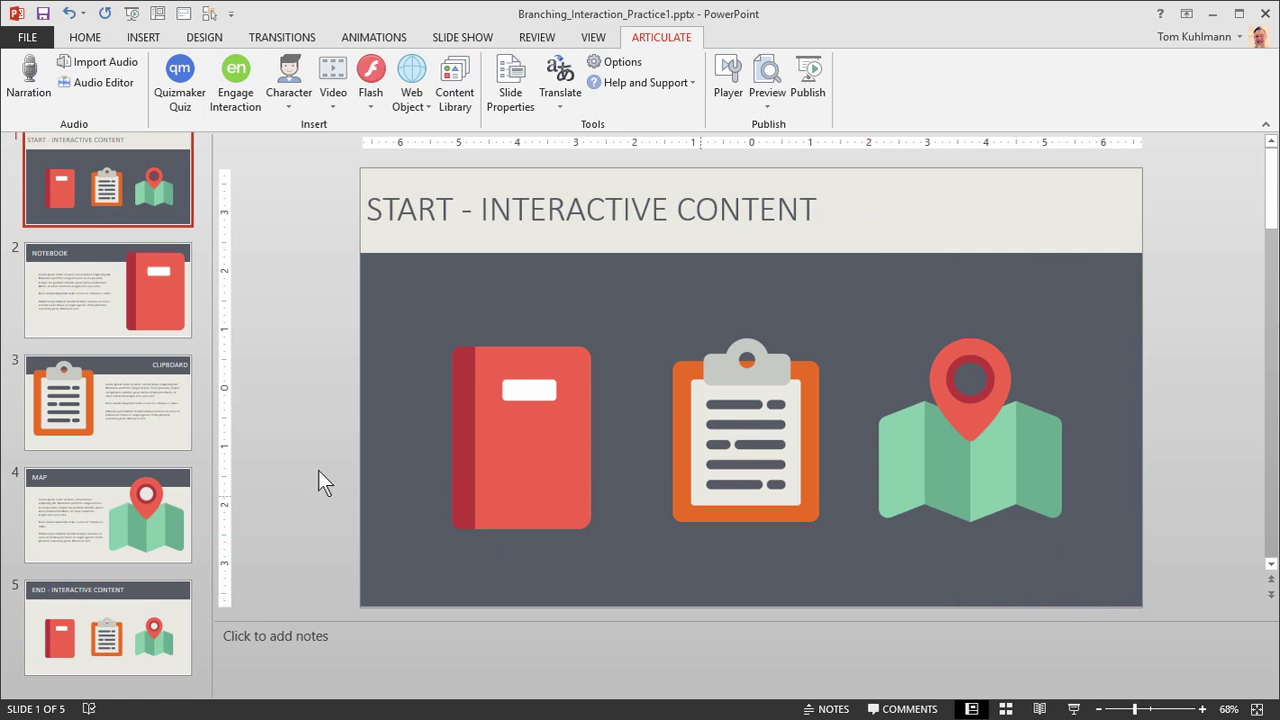
{"action": "left_click", "coordinate": [114, 617]}
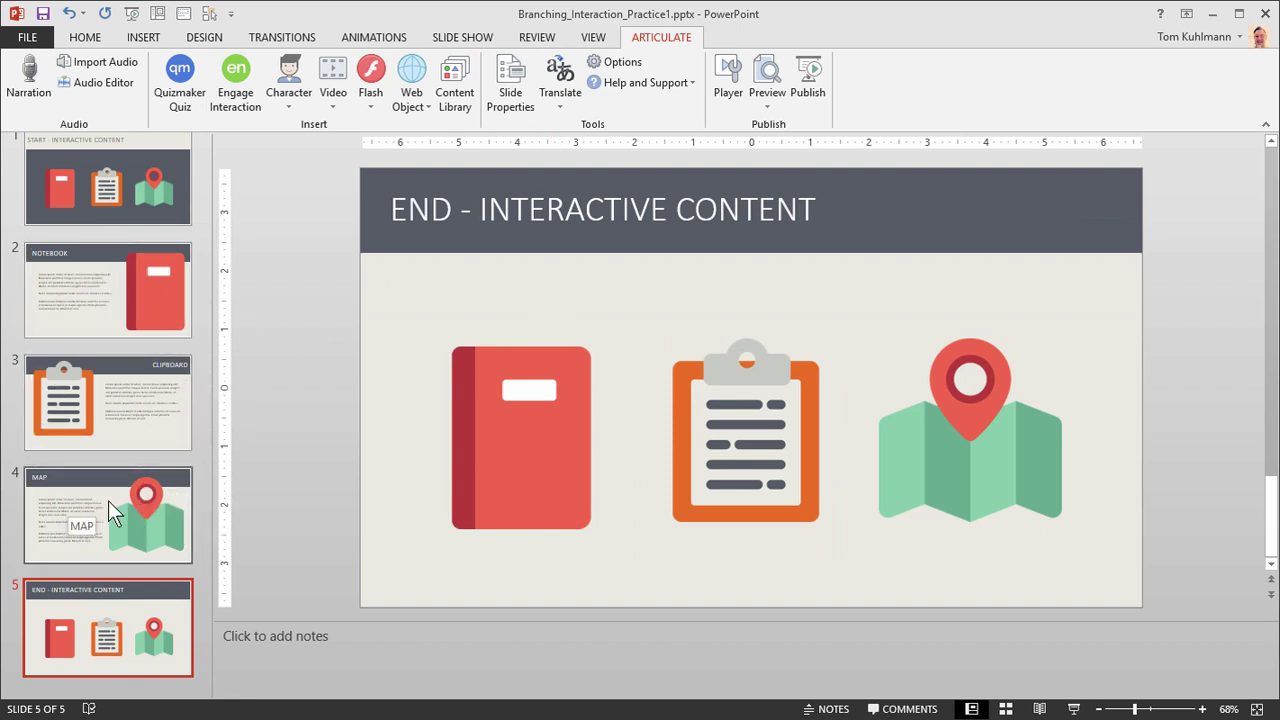
{"action": "left_click", "coordinate": [82, 192]}
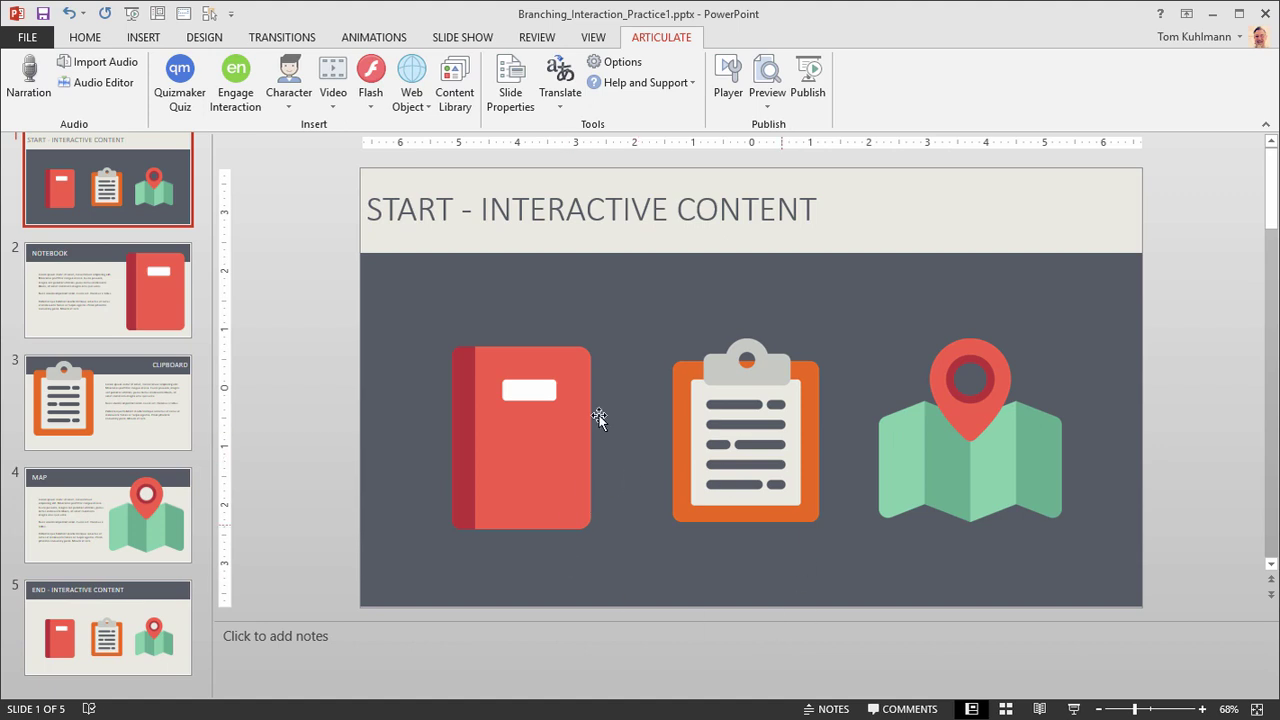
- Hyperlink the start slide's notebook picture to the NOTEBOOK slide
{"action": "left_click", "coordinate": [535, 431]}
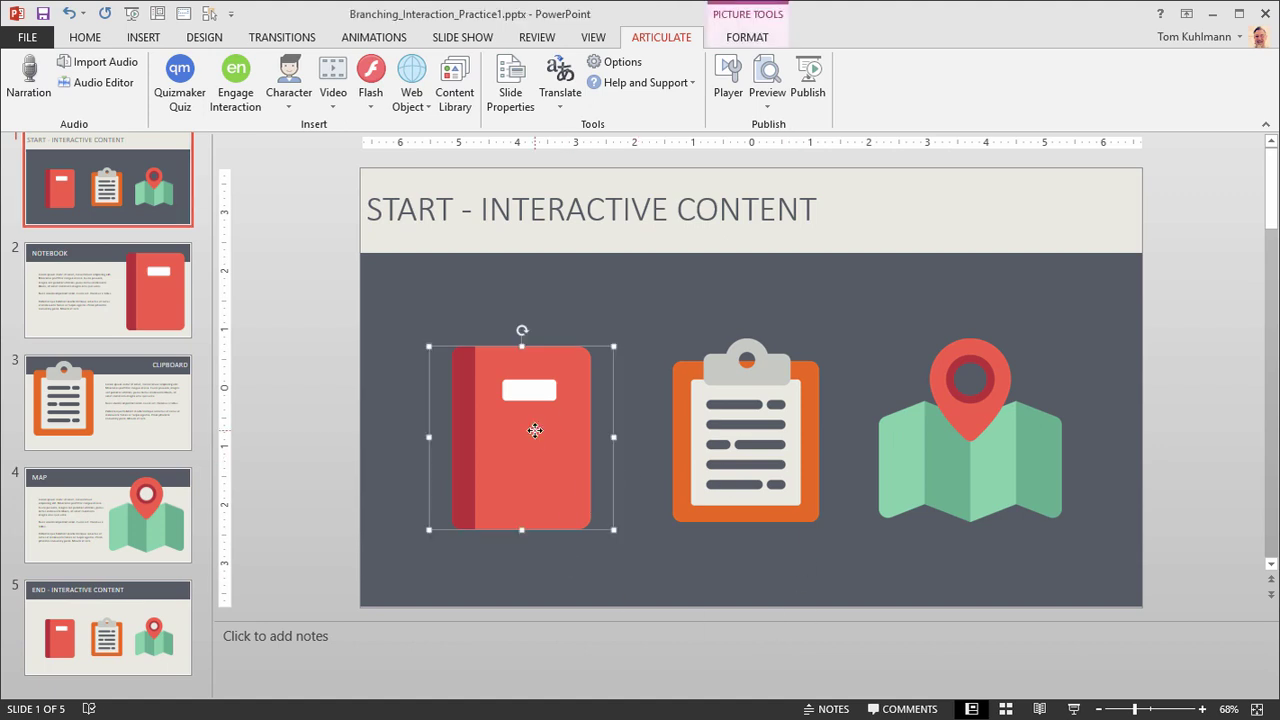
{"action": "right_click", "coordinate": [535, 431]}
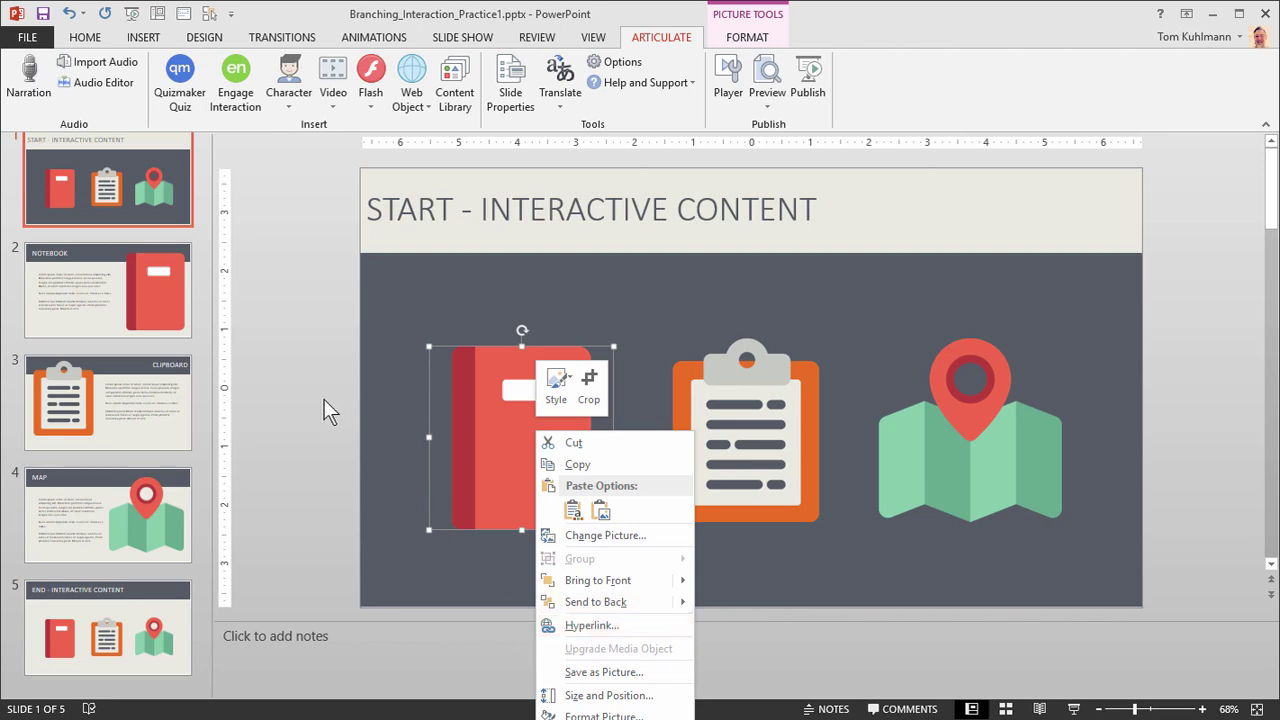
{"action": "key", "text": "Escape"}
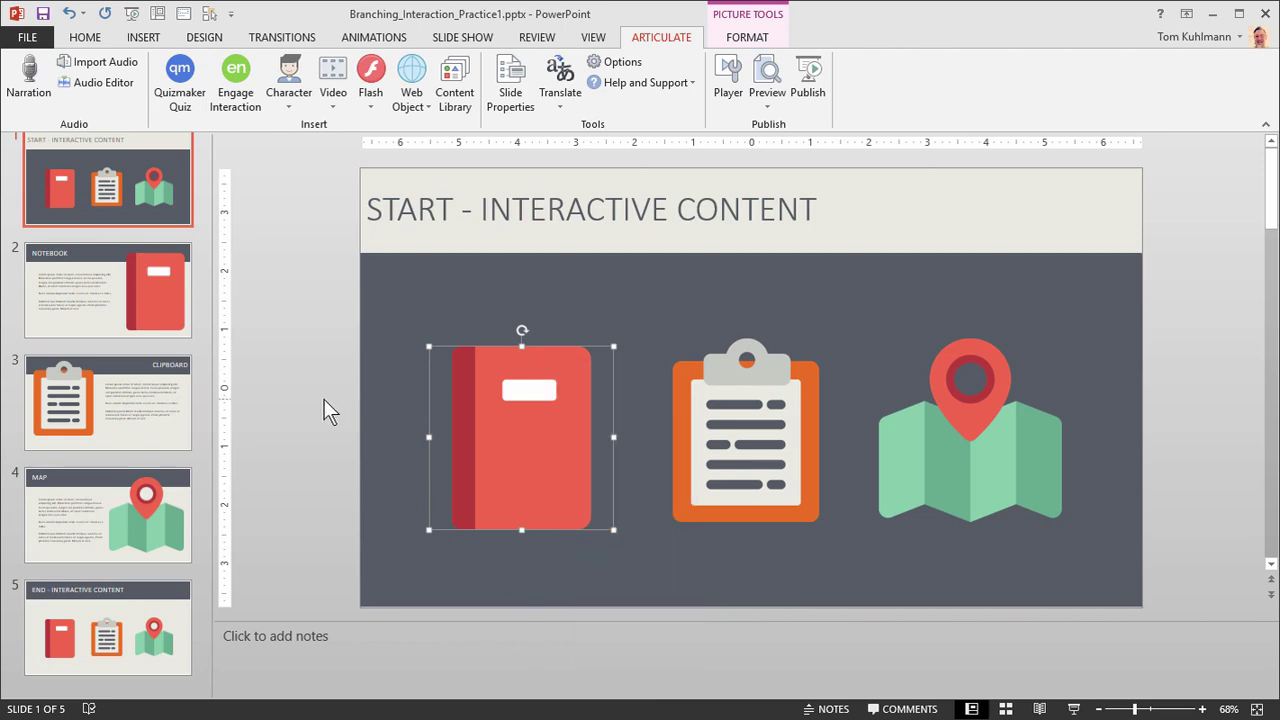
{"action": "key", "text": "ctrl+k"}
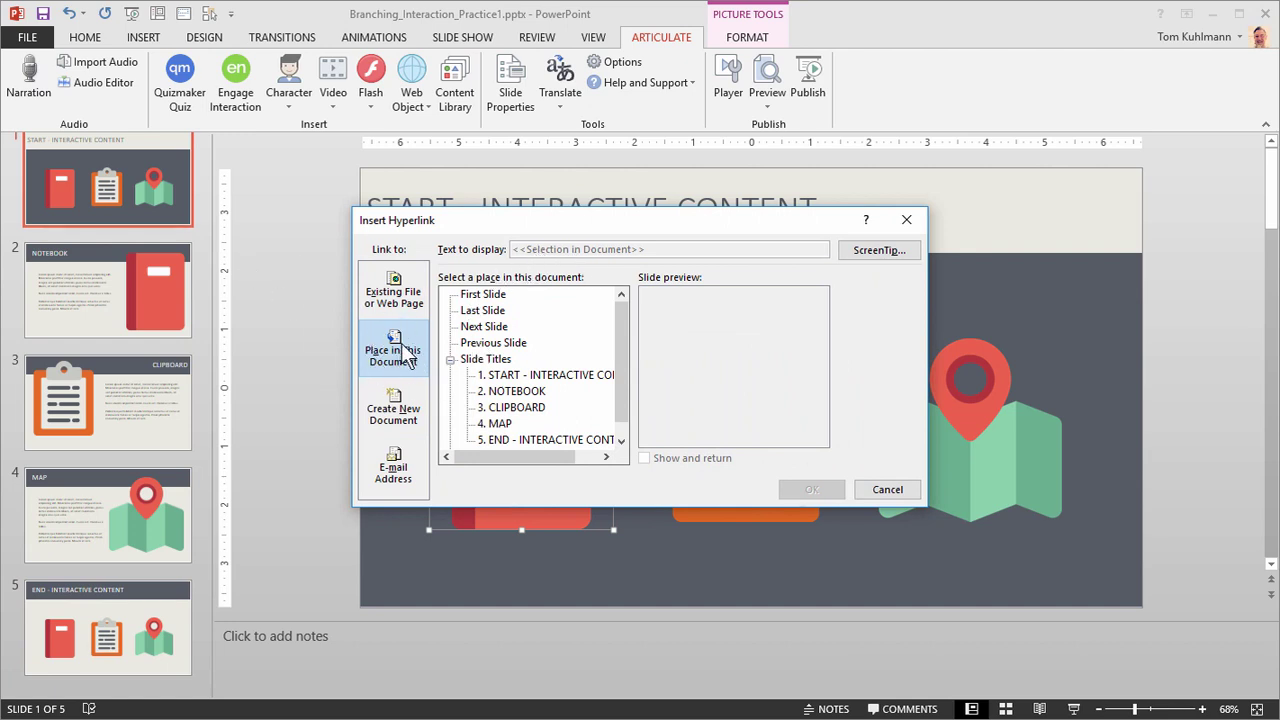
{"action": "left_click", "coordinate": [514, 392]}
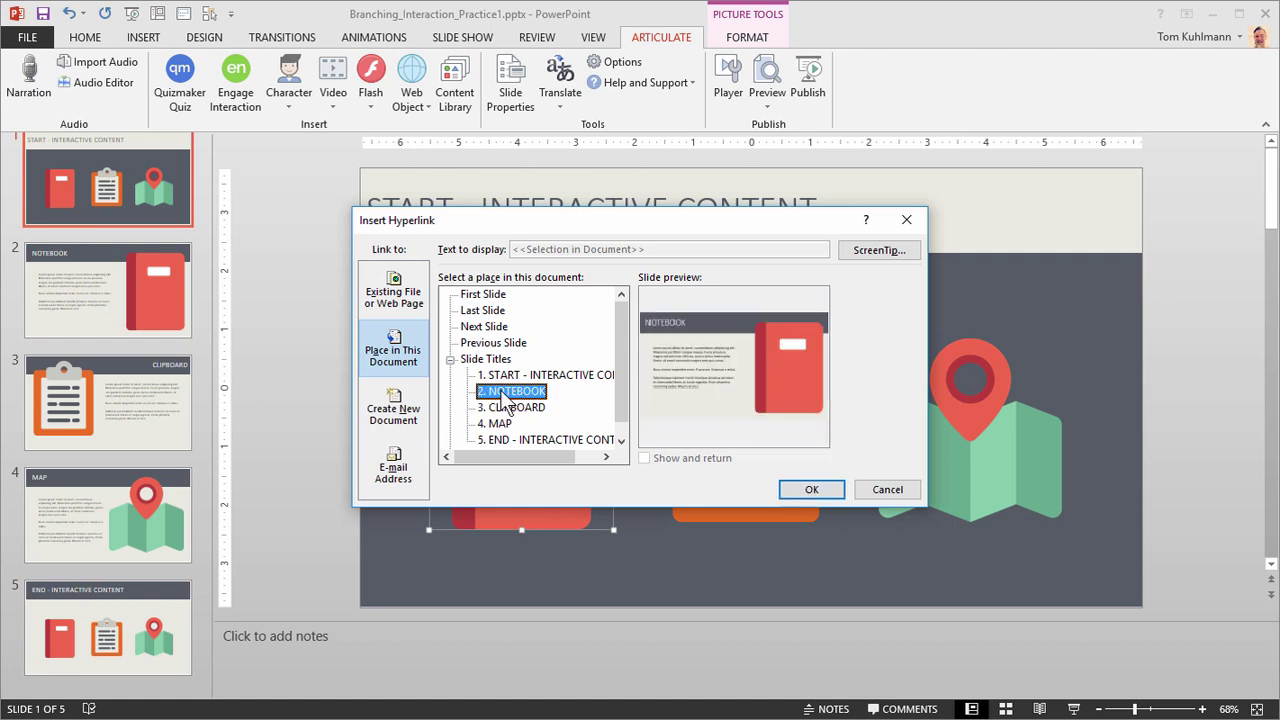
{"action": "left_click", "coordinate": [811, 491]}
- Hyperlink the clipboard picture to the CLIPBOARD slide and the map picture to the MAP slide
{"action": "left_click", "coordinate": [741, 448]}
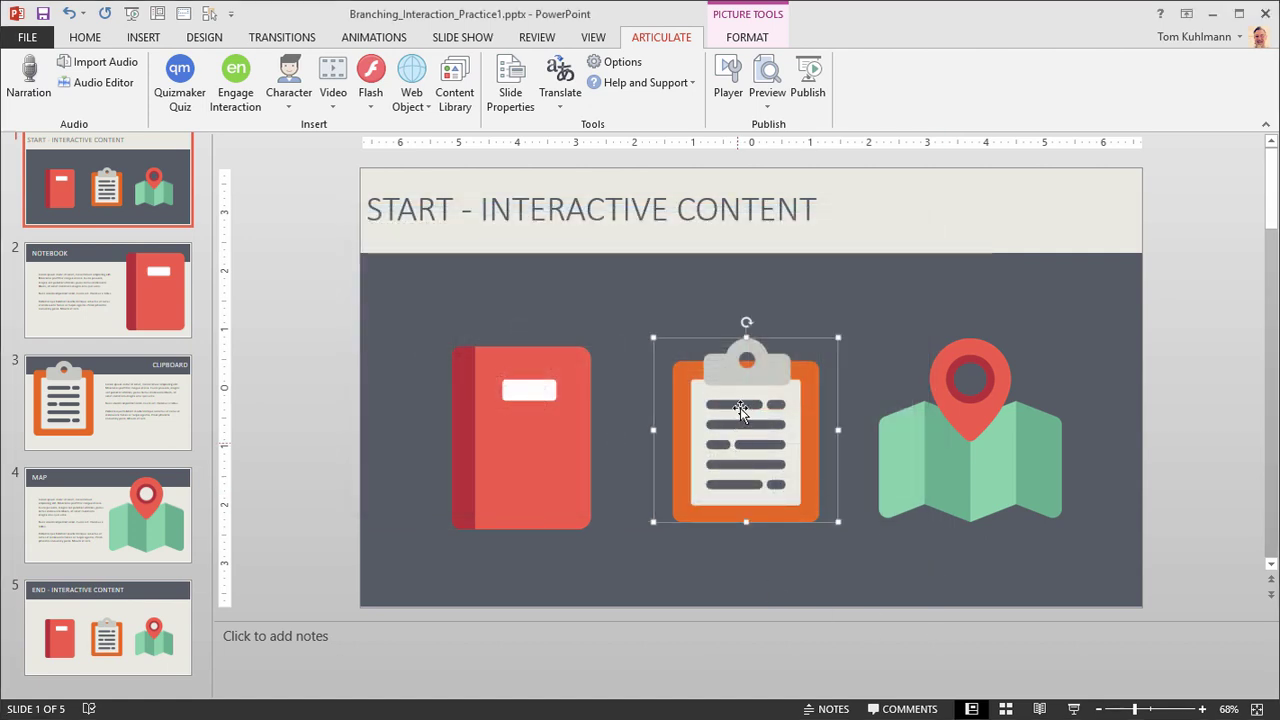
{"action": "key", "text": "ctrl+k"}
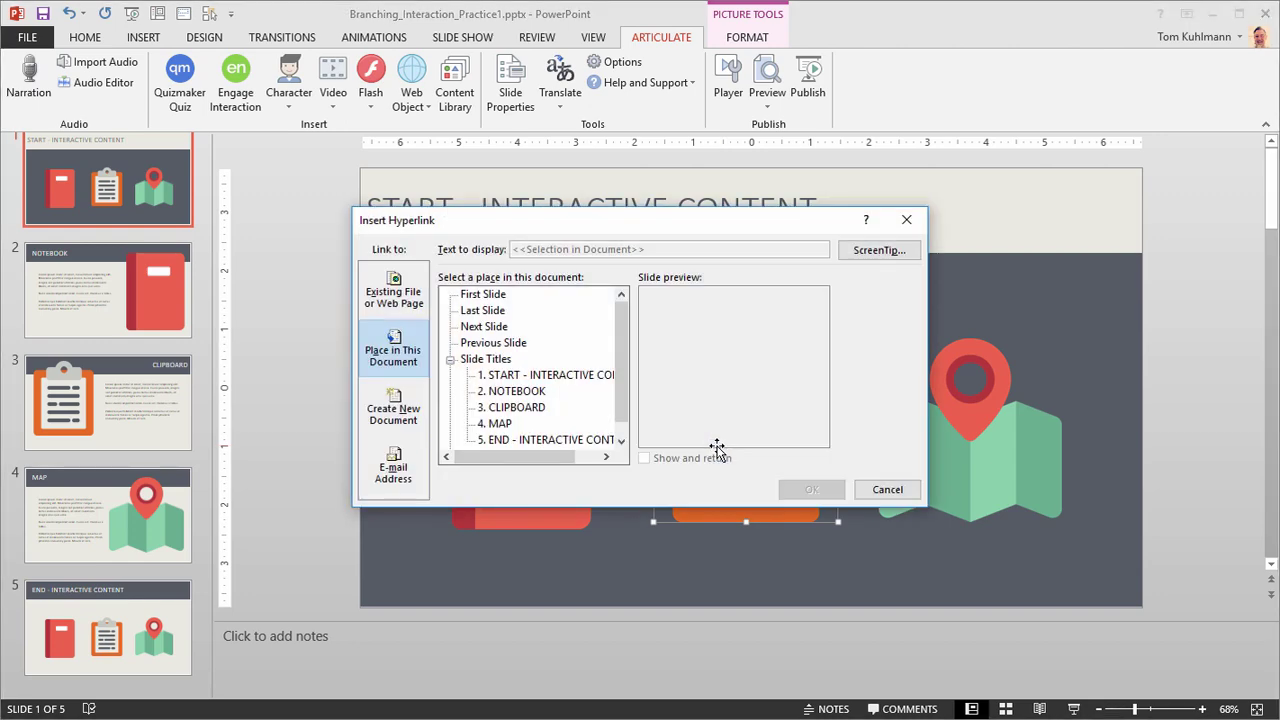
{"action": "left_click", "coordinate": [517, 407]}
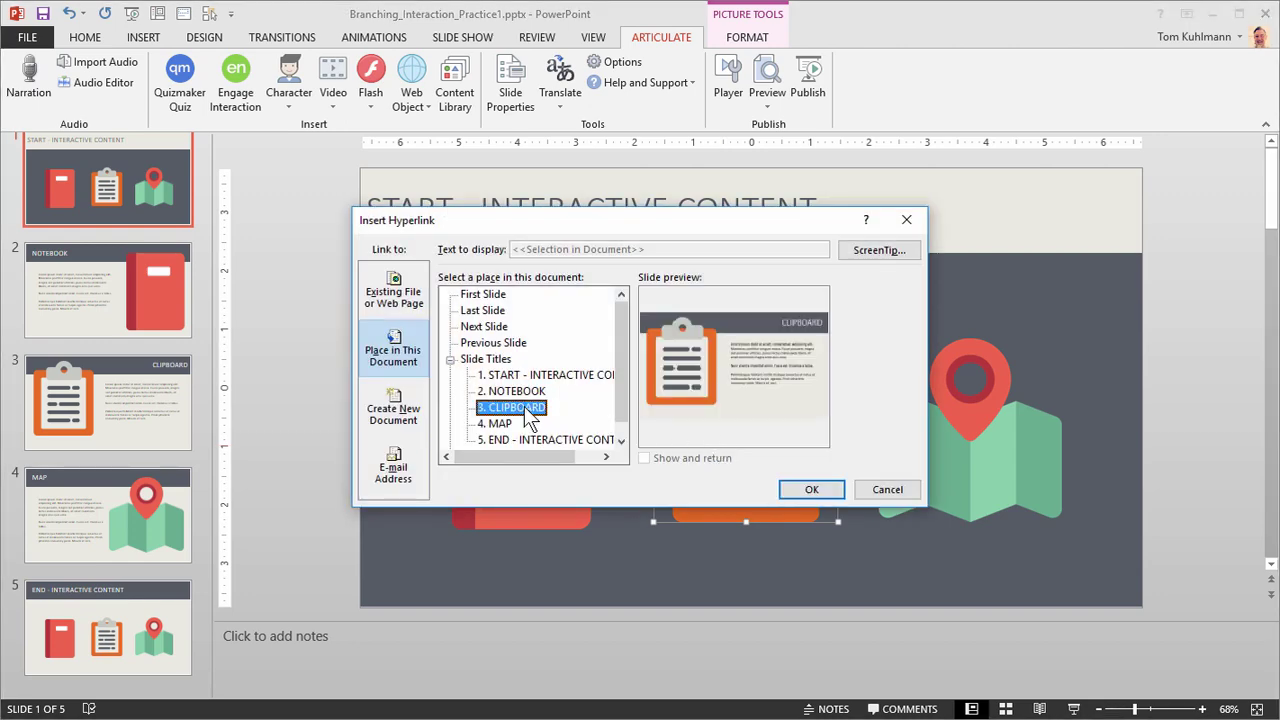
{"action": "left_click", "coordinate": [812, 490]}
{"action": "left_click", "coordinate": [933, 452]}
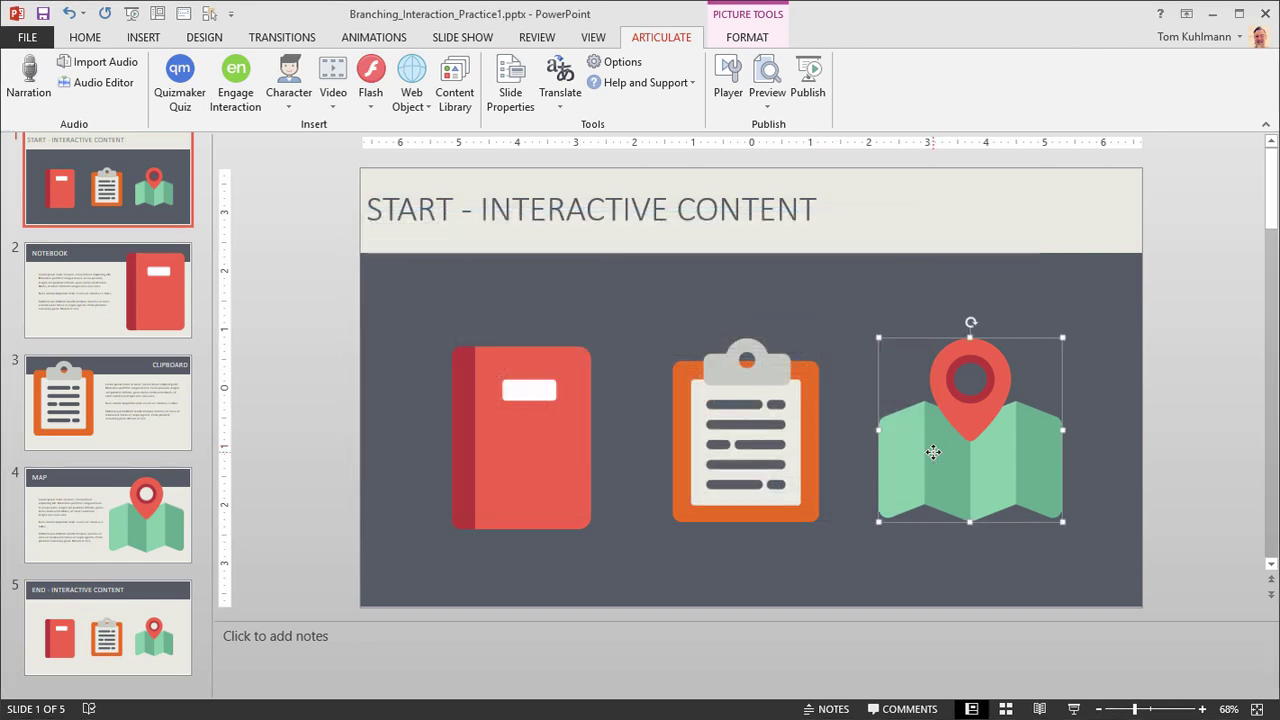
{"action": "key", "text": "ctrl+k"}
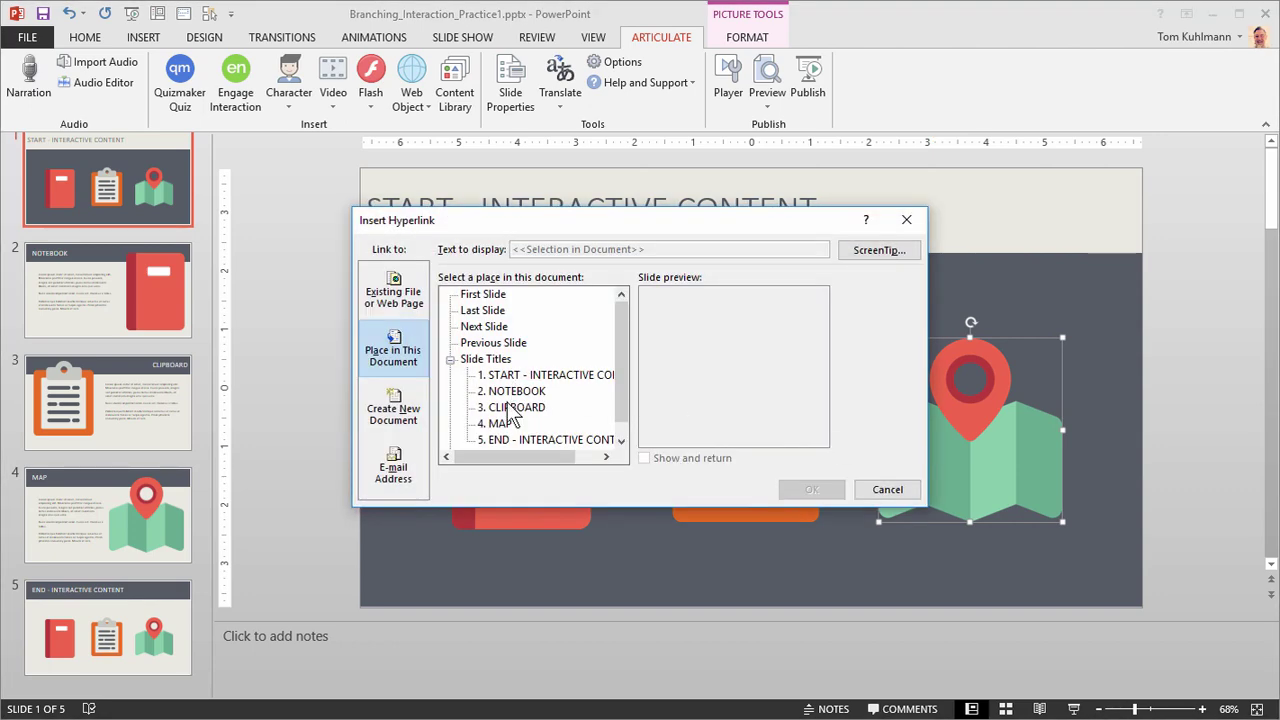
{"action": "left_click", "coordinate": [503, 423]}
{"action": "left_click", "coordinate": [812, 489]}
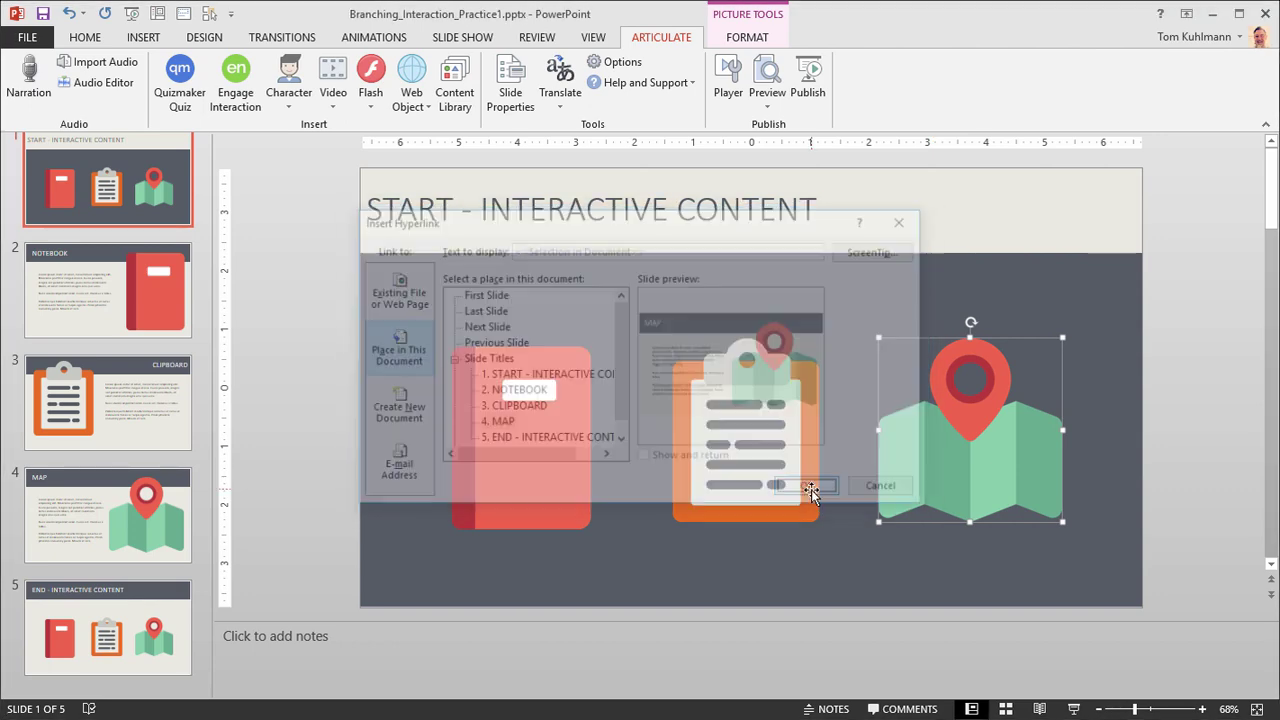
{"action": "left_click", "coordinate": [1040, 709]}
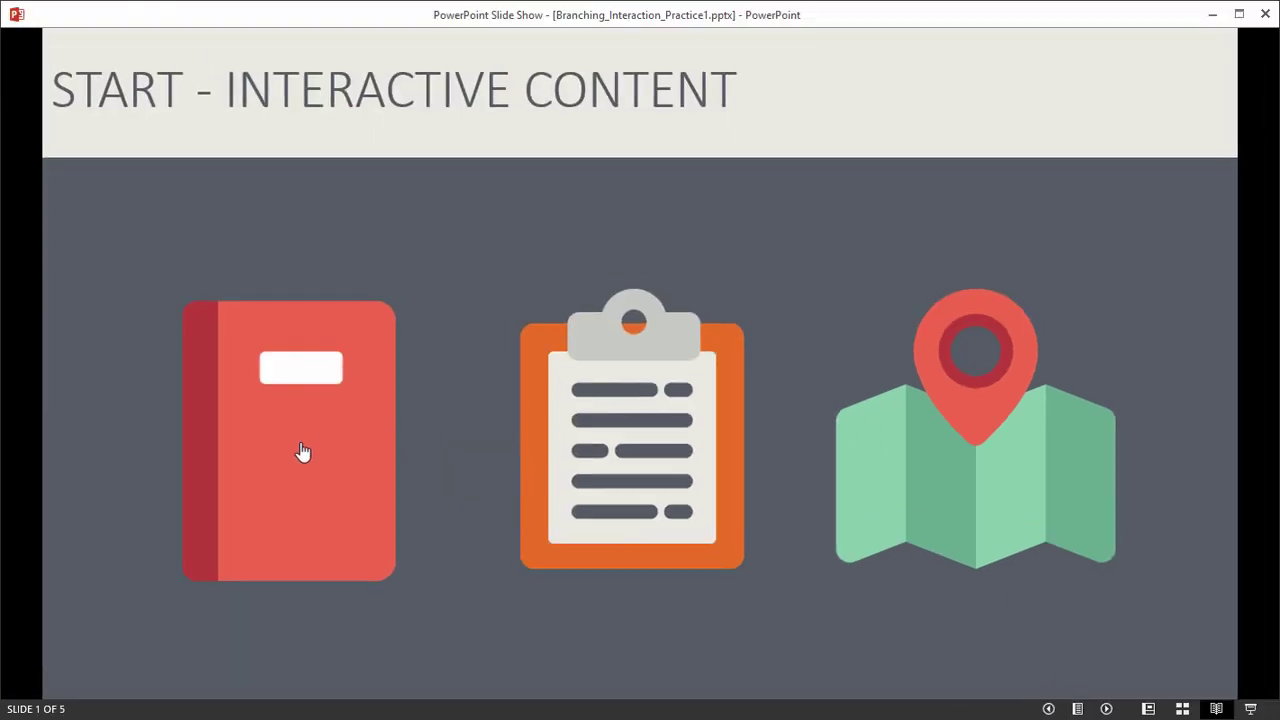
{"action": "left_click", "coordinate": [303, 452]}
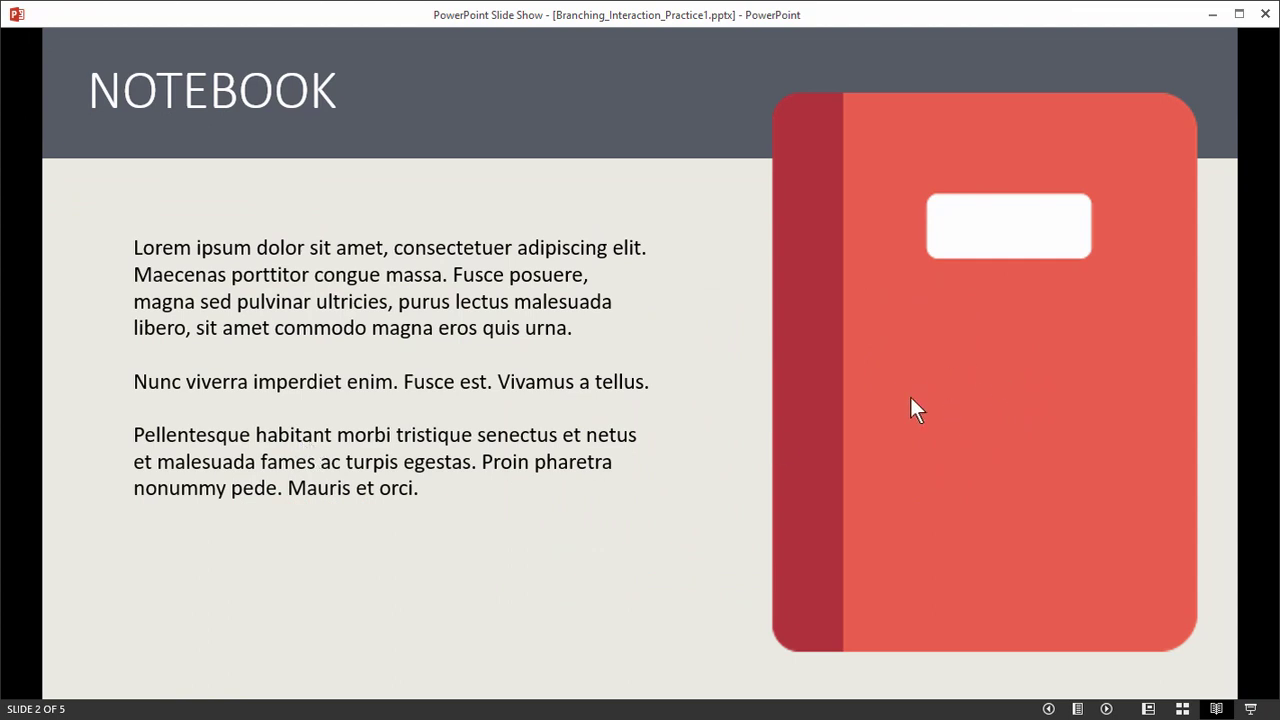
{"action": "key", "text": "Left"}
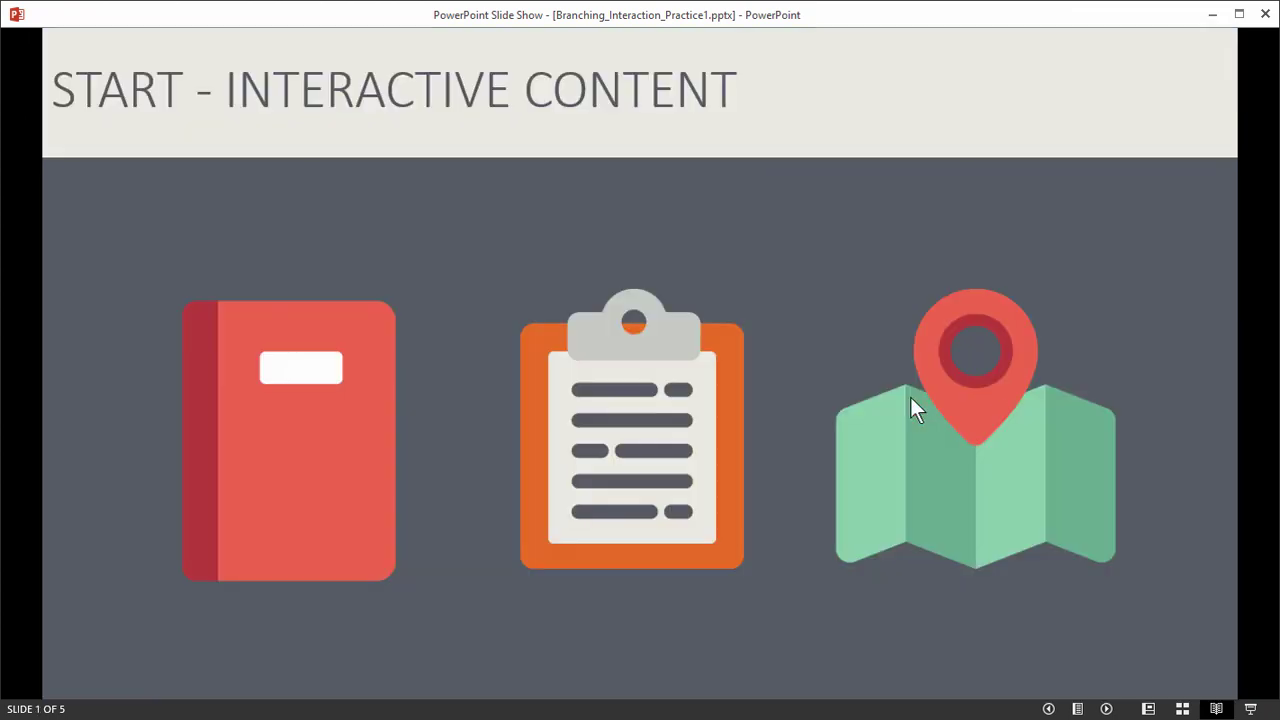
{"action": "left_click", "coordinate": [620, 453]}
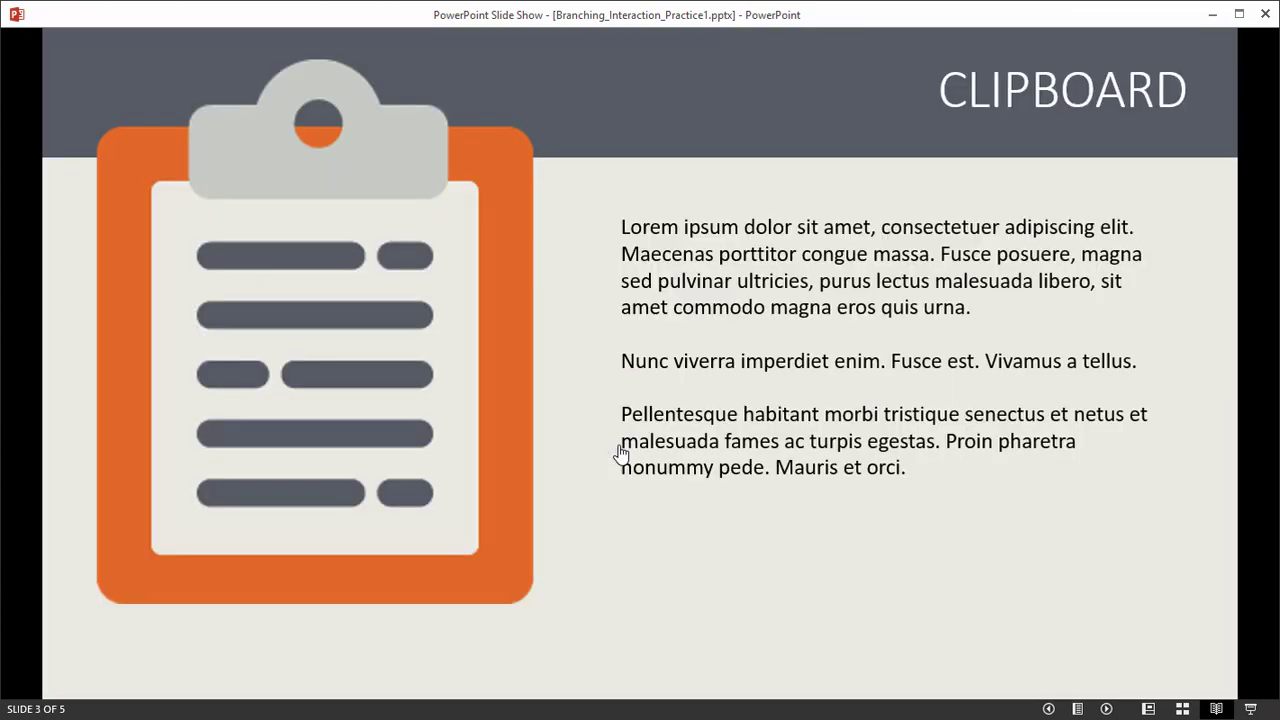
{"action": "key", "text": "Left"}
{"action": "left_click", "coordinate": [1044, 500]}
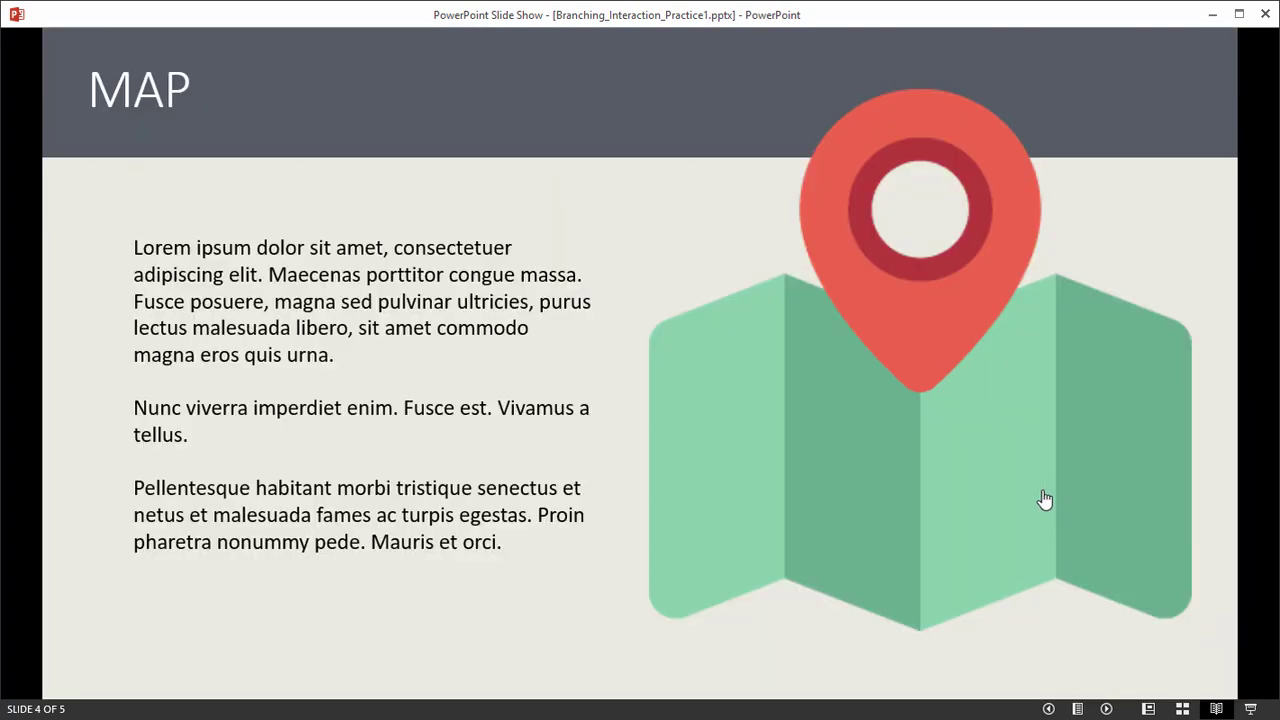
{"action": "key", "text": "Left"}
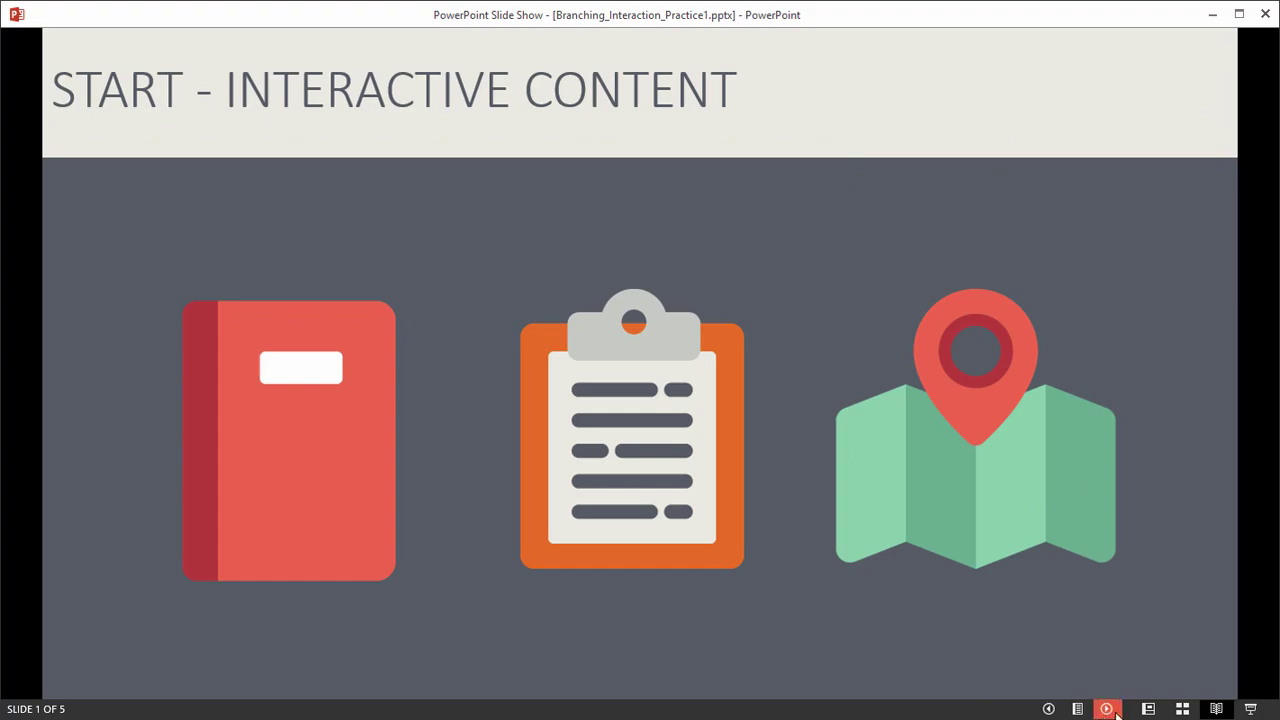
{"action": "left_click", "coordinate": [1148, 708]}
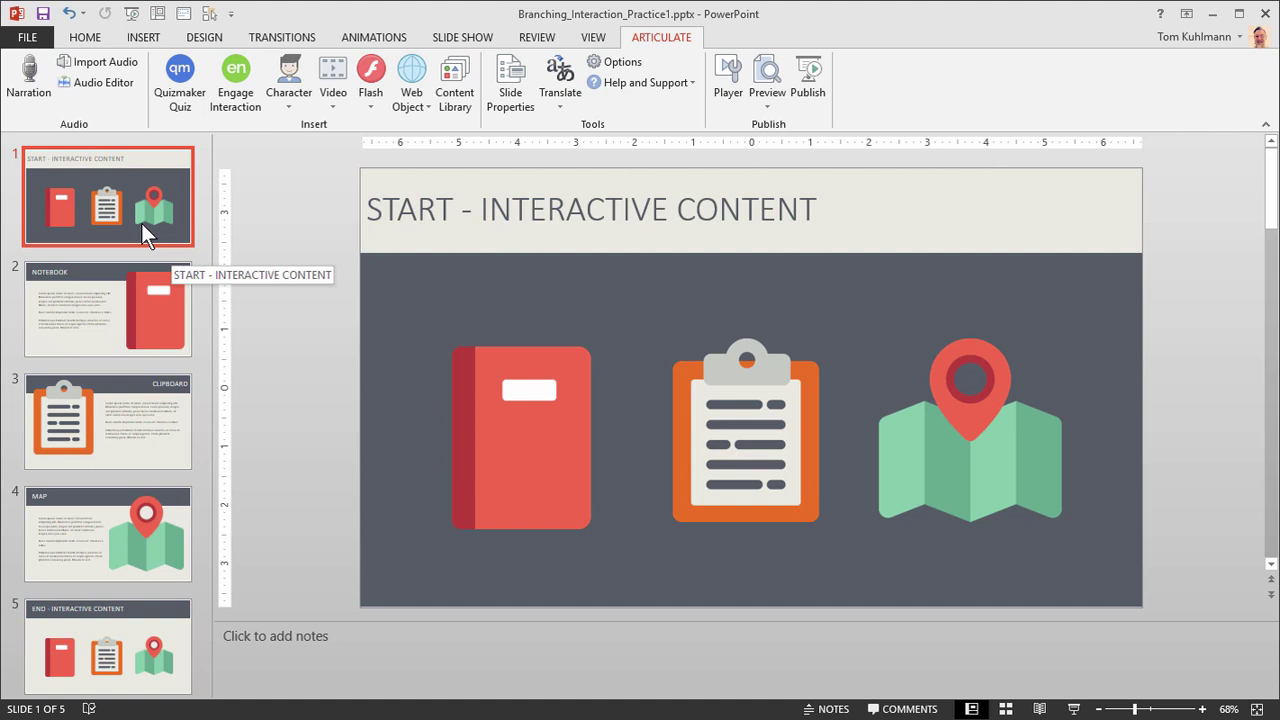
- Open Articulate Slide Properties for all slides
{"action": "left_click", "coordinate": [510, 95]}
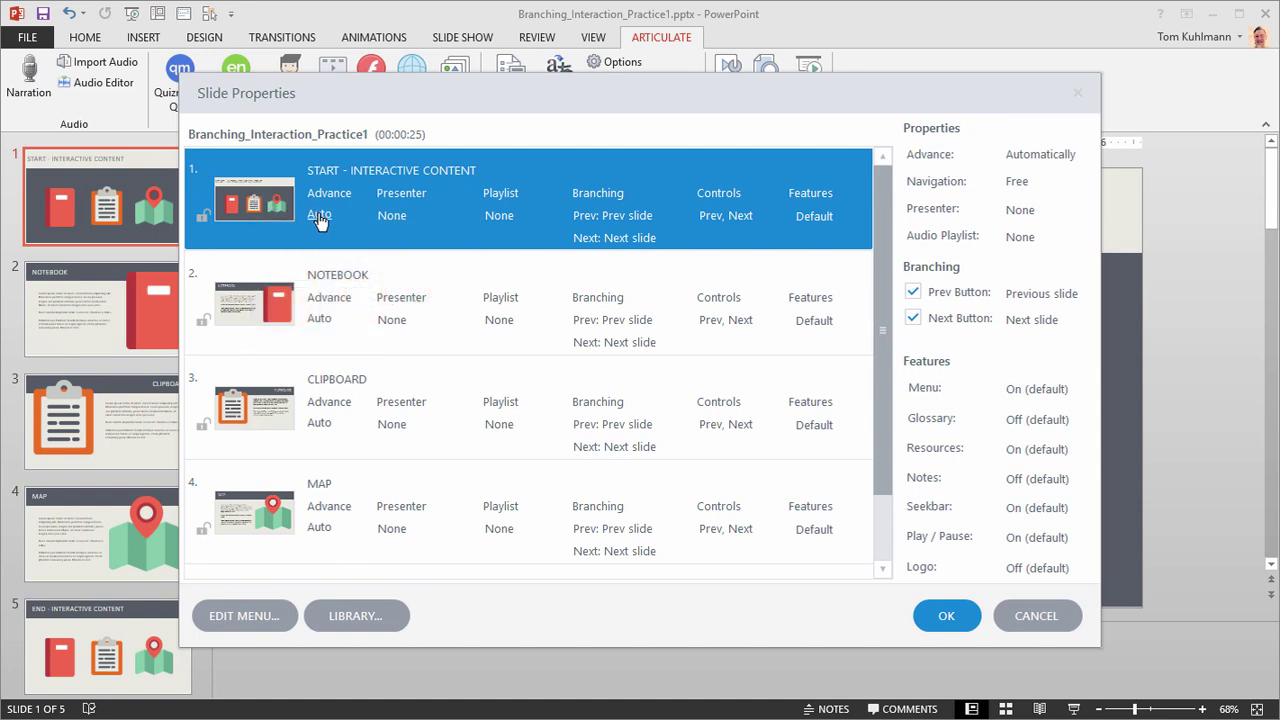
- Toggle slide 1's advance setting between Auto and By user
{"action": "left_click", "coordinate": [321, 218]}
{"action": "left_click", "coordinate": [324, 220]}
{"action": "left_click", "coordinate": [324, 220]}
{"action": "left_click", "coordinate": [327, 224]}
{"action": "scroll", "coordinate": [886, 353], "scroll_direction": "down", "scroll_amount": 3}
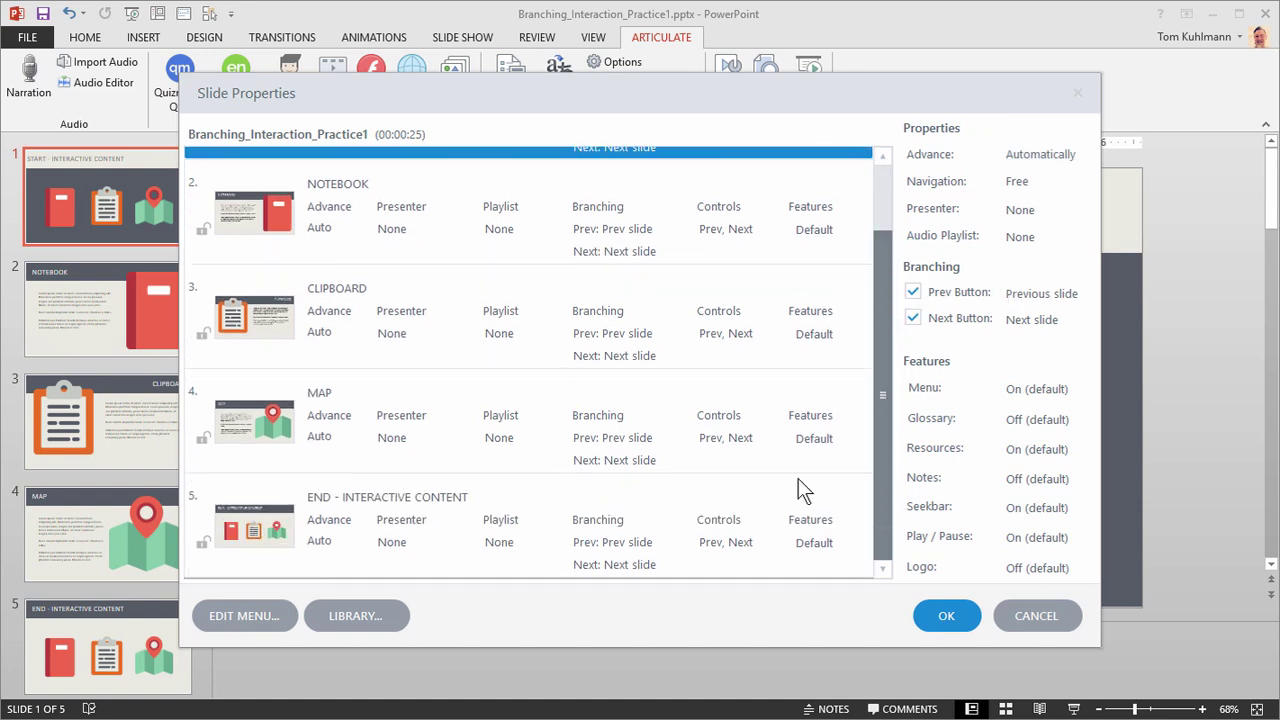
- Set all five slides to advance By user, then review each slide's Branching column
{"action": "left_click", "coordinate": [250, 530], "text": "shift"}
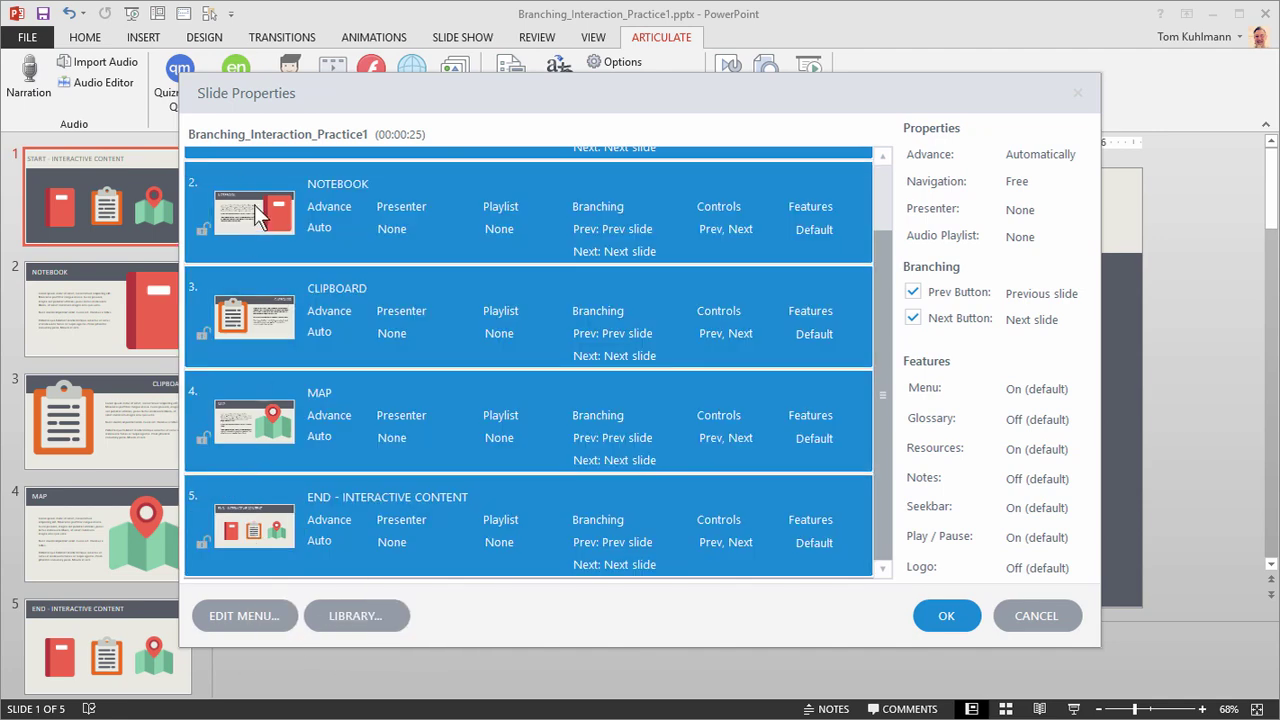
{"action": "left_click", "coordinate": [1028, 160]}
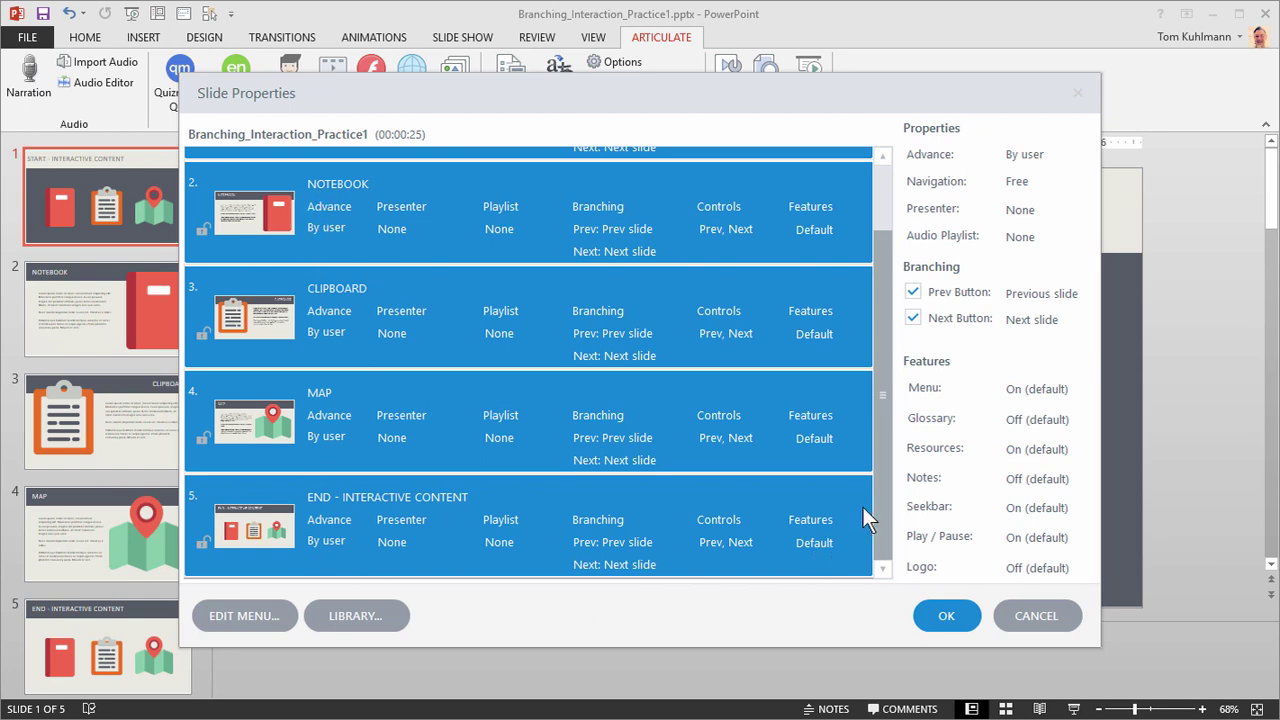
{"action": "left_click_drag", "start_coordinate": [879, 517], "coordinate": [889, 347]}
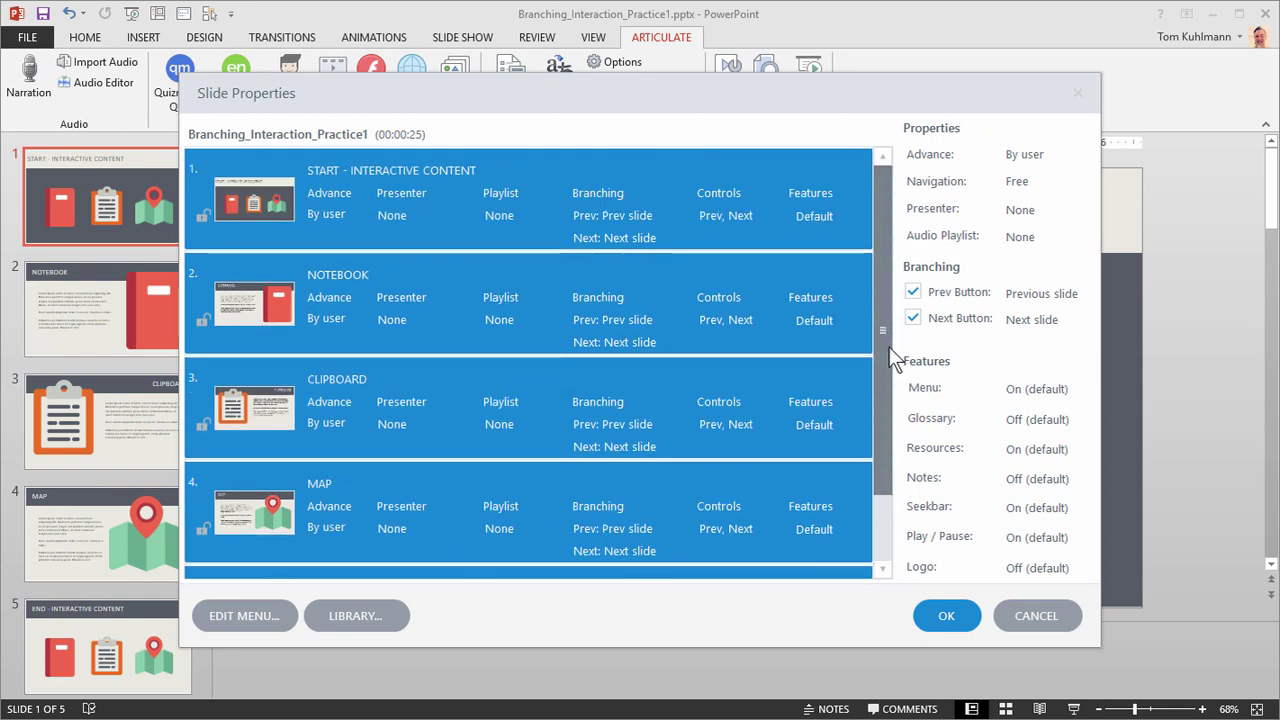
{"action": "left_click", "coordinate": [443, 215]}
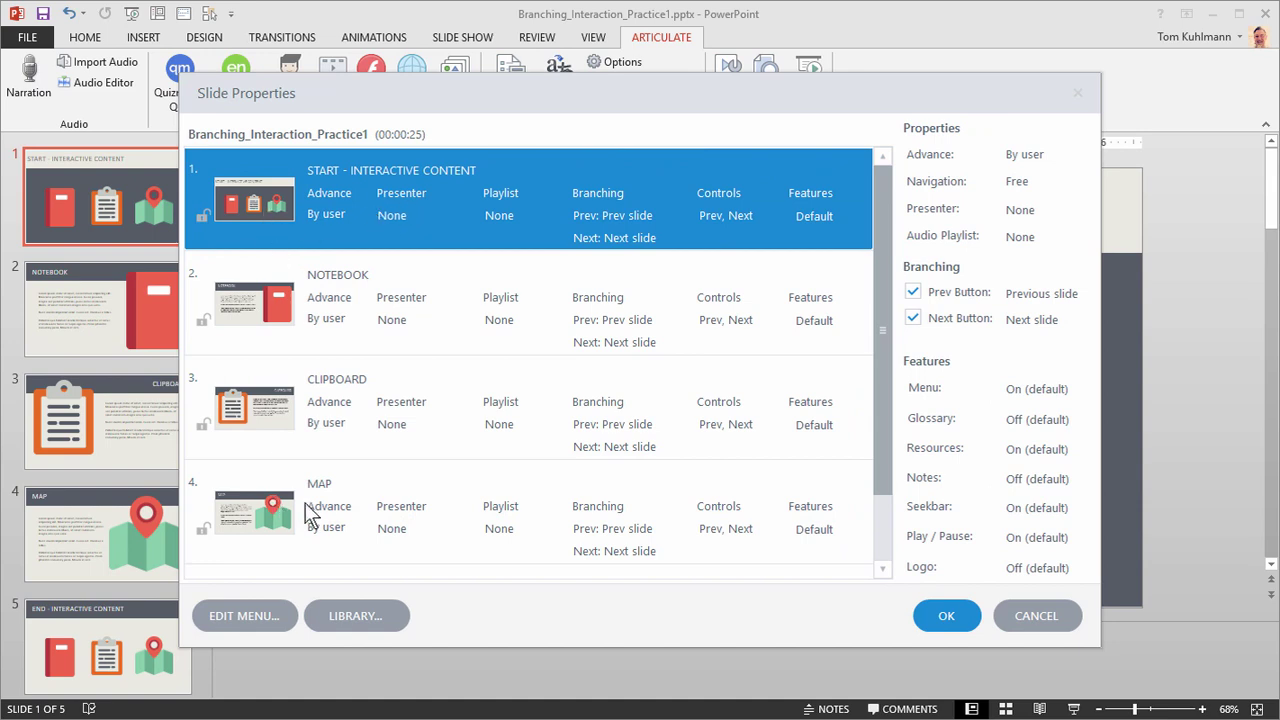
{"action": "mouse_move", "coordinate": [262, 193]}
{"action": "scroll", "coordinate": [888, 385], "scroll_direction": "down", "scroll_amount": 1}
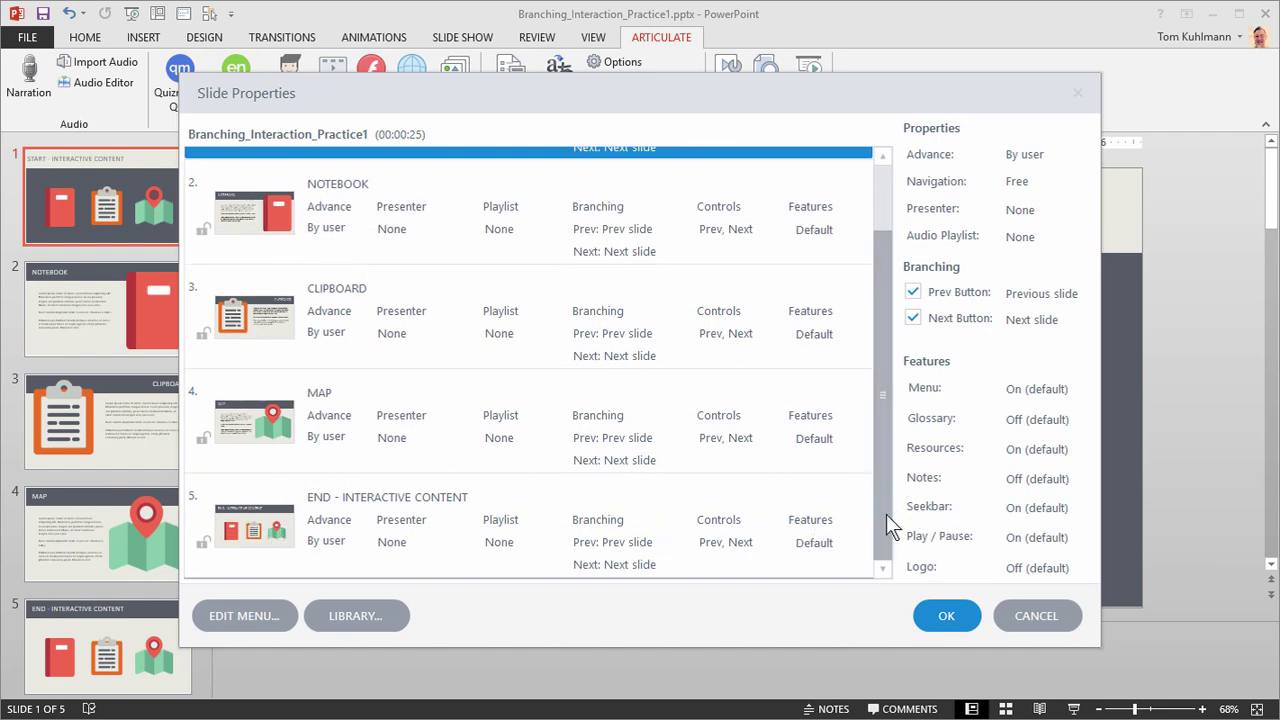
{"action": "left_click_drag", "start_coordinate": [886, 514], "coordinate": [896, 380]}
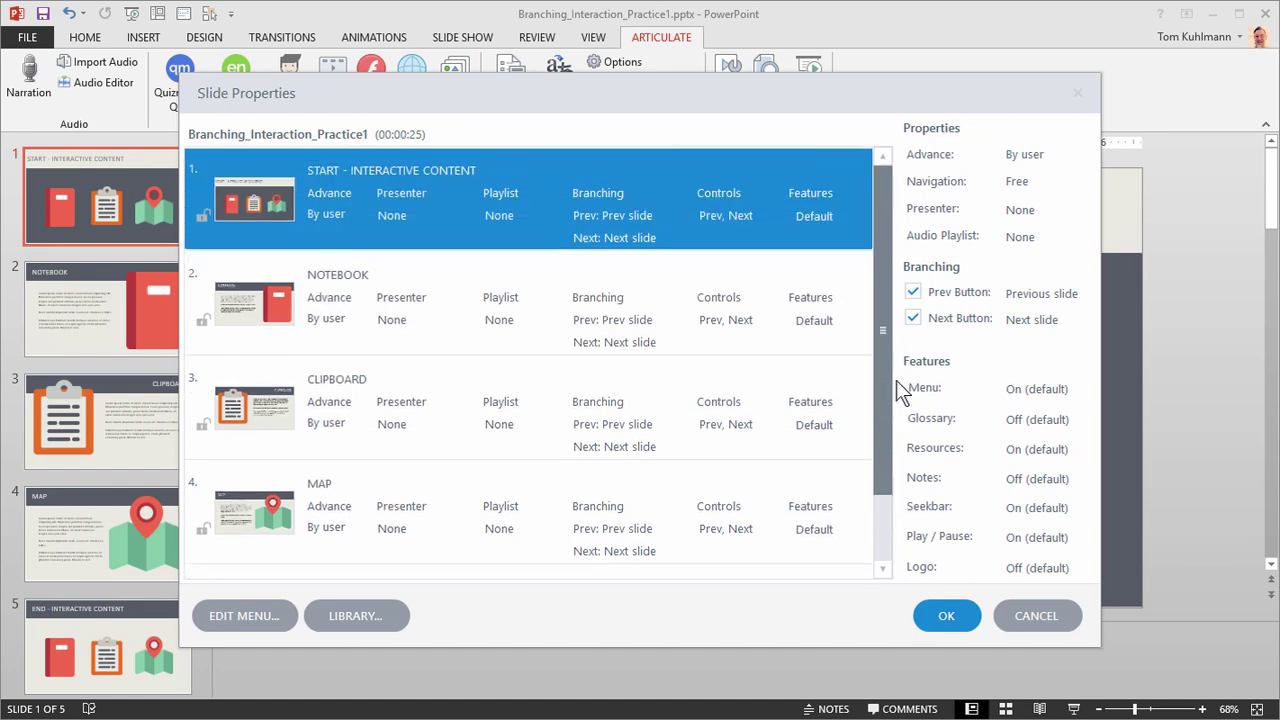
- Branch the START slide's Next to the END slide
{"action": "left_click", "coordinate": [625, 242]}
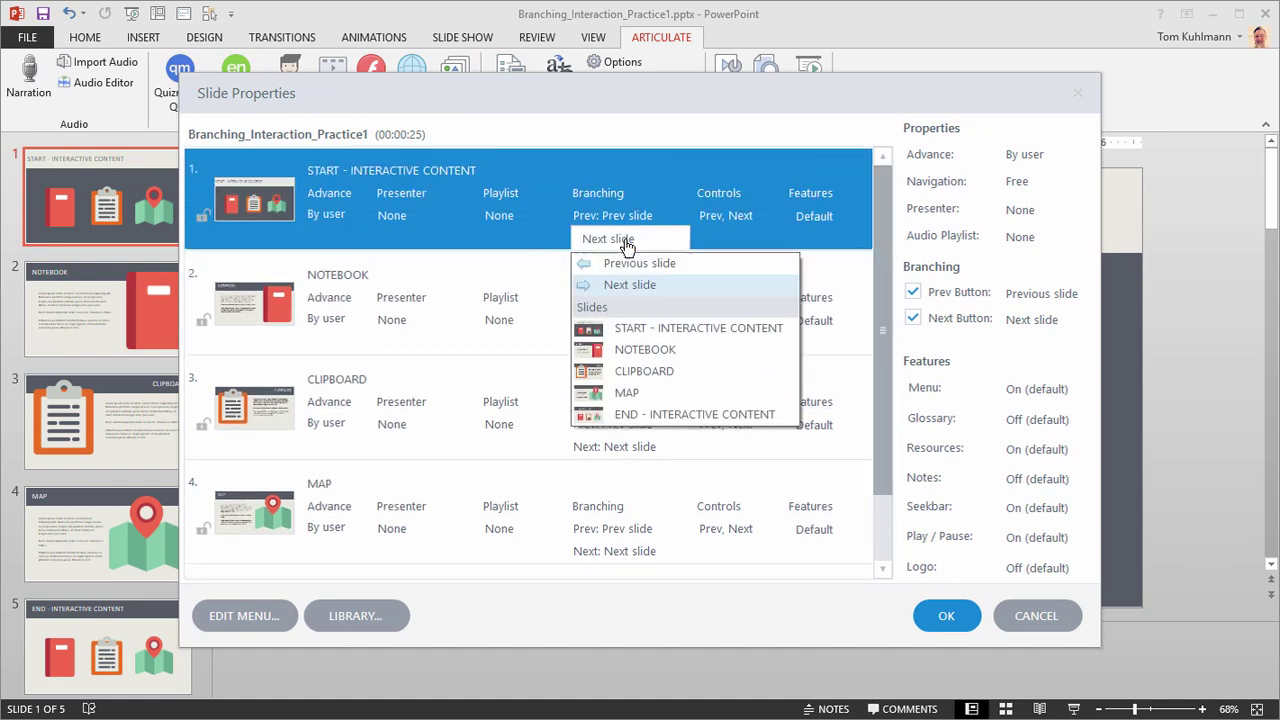
{"action": "left_click", "coordinate": [625, 411]}
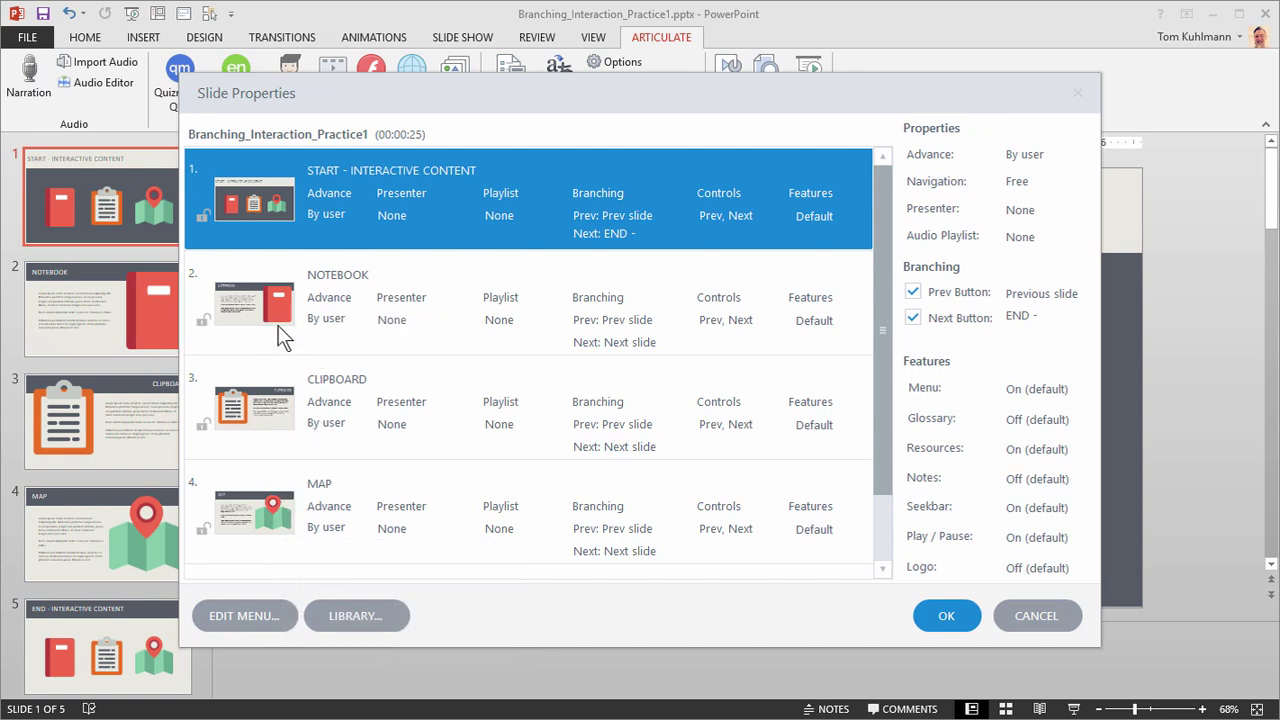
{"action": "mouse_move", "coordinate": [276, 317]}
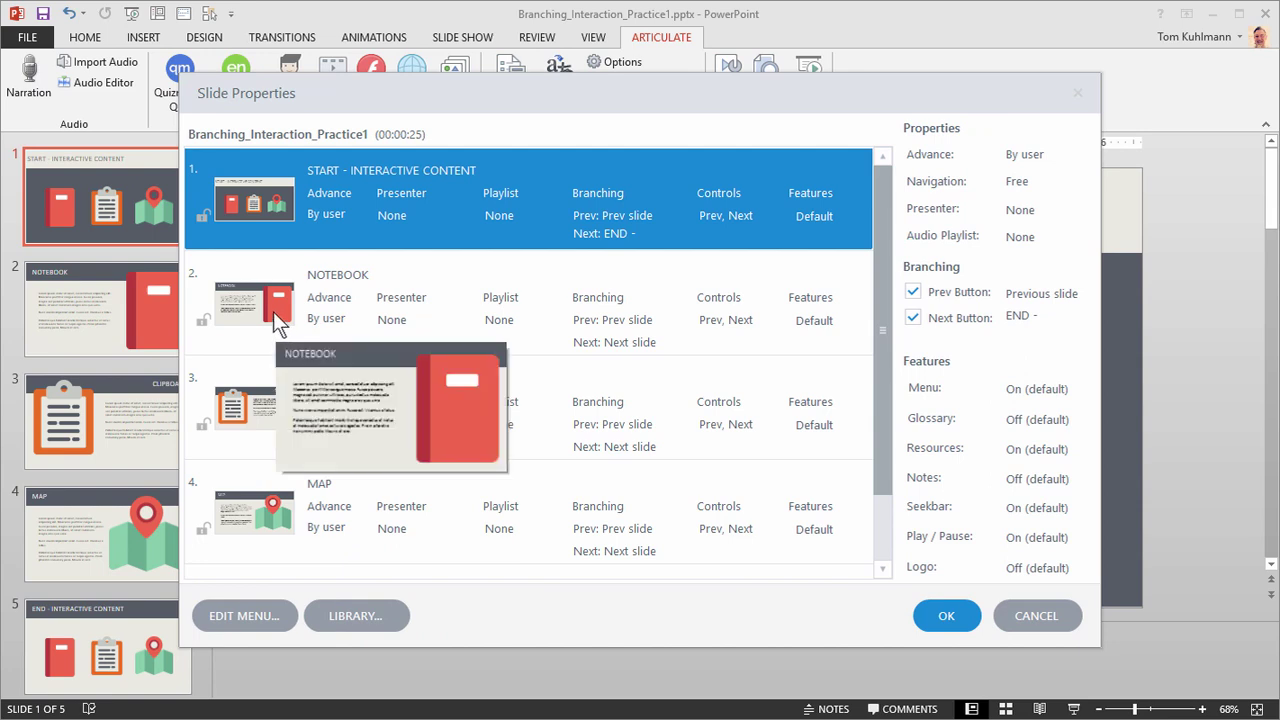
- Remove the Next button from NOTEBOOK, CLIPBOARD and MAP and branch their Prev to START
{"action": "left_click", "coordinate": [263, 306]}
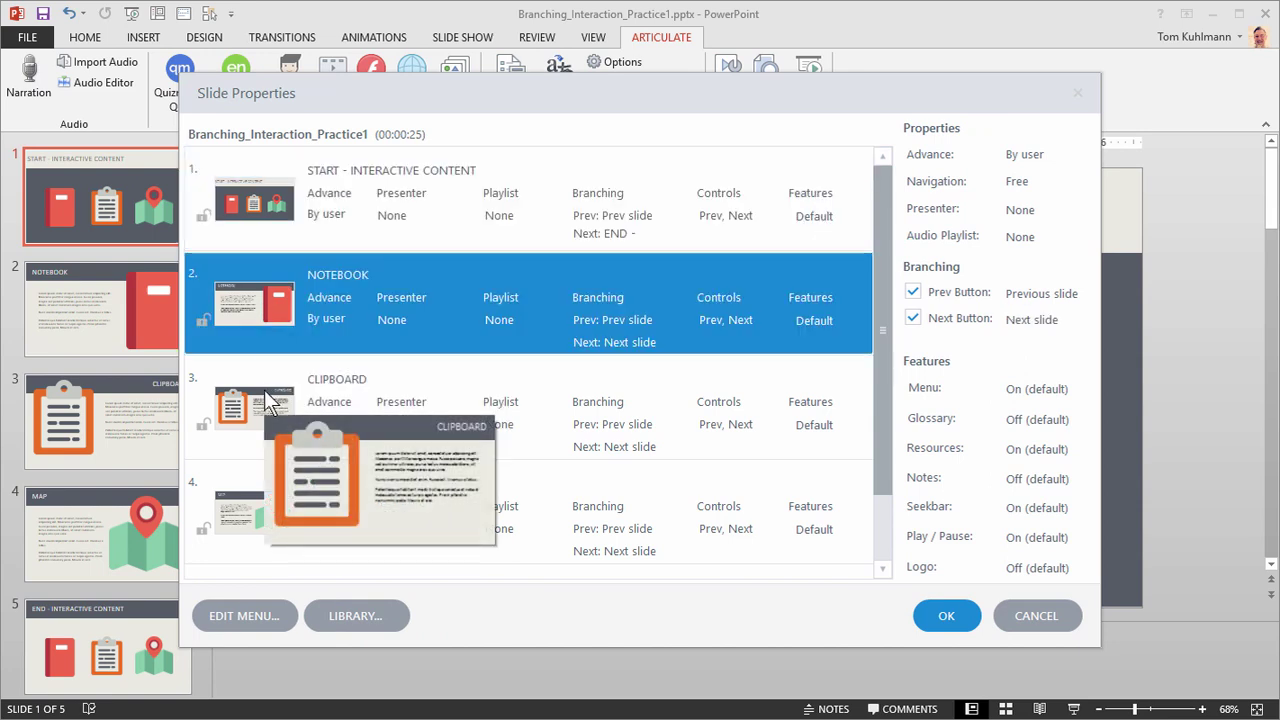
{"action": "left_click", "coordinate": [255, 402], "text": "shift"}
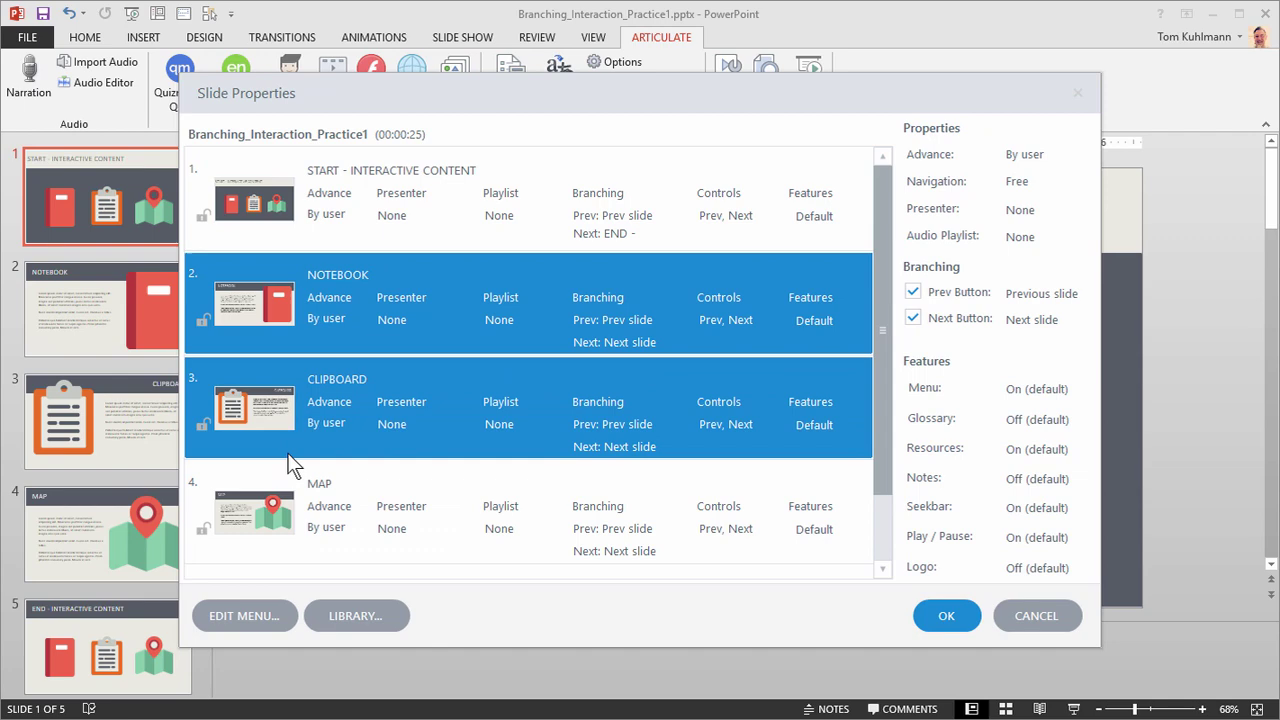
{"action": "left_click", "coordinate": [261, 511], "text": "shift"}
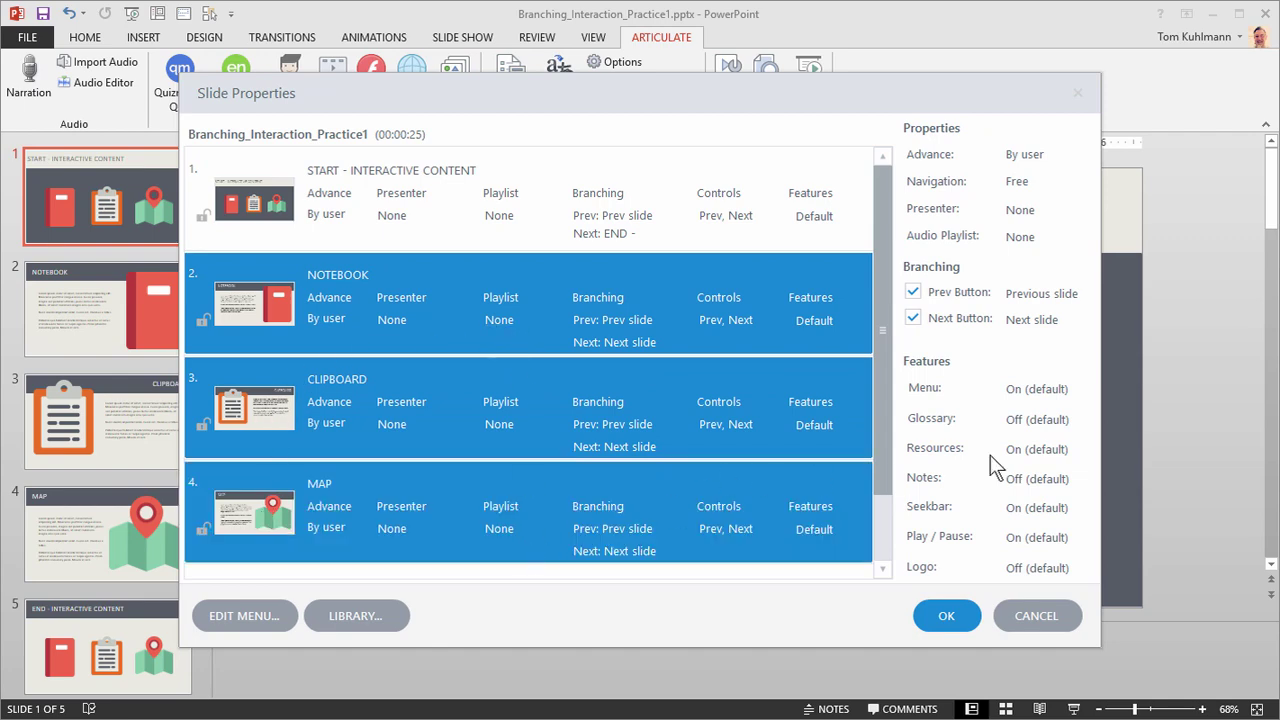
{"action": "left_click", "coordinate": [913, 319]}
{"action": "left_click", "coordinate": [1040, 293]}
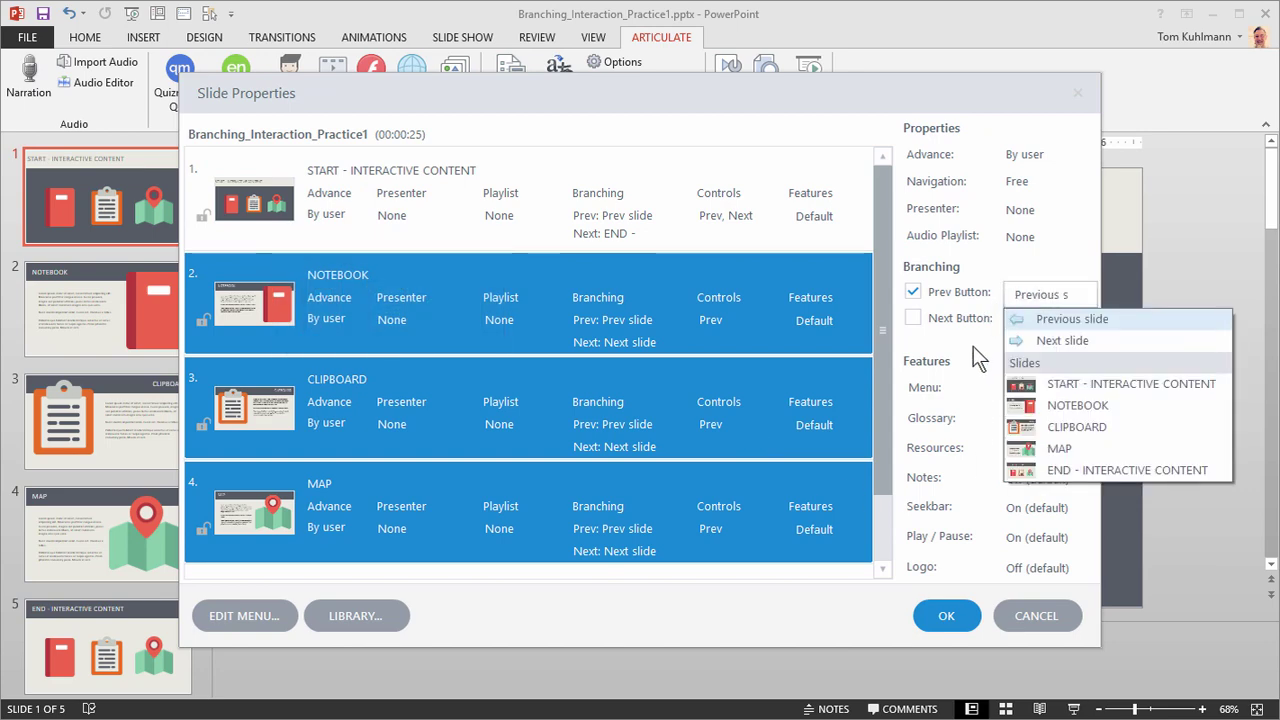
{"action": "left_click", "coordinate": [1056, 386]}
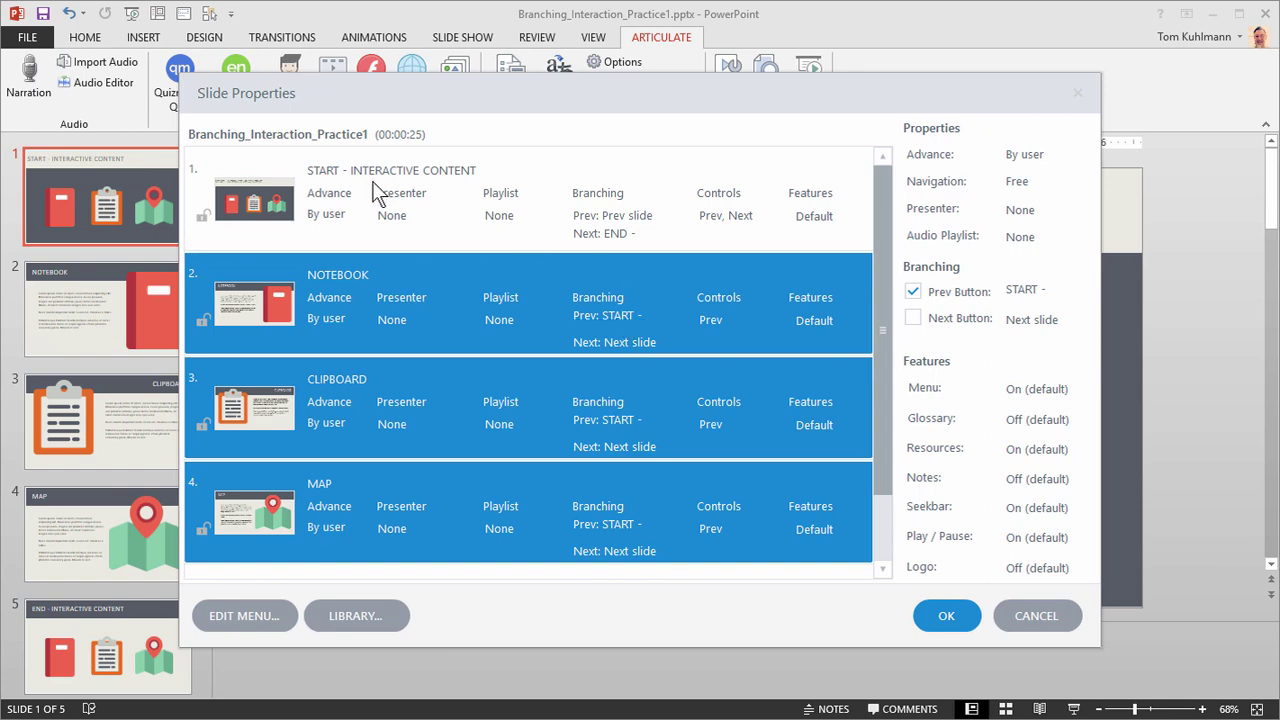
- Apply the Slide Properties changes and preview the slide range from START to END
{"action": "left_click", "coordinate": [945, 612]}
{"action": "left_click", "coordinate": [767, 95]}
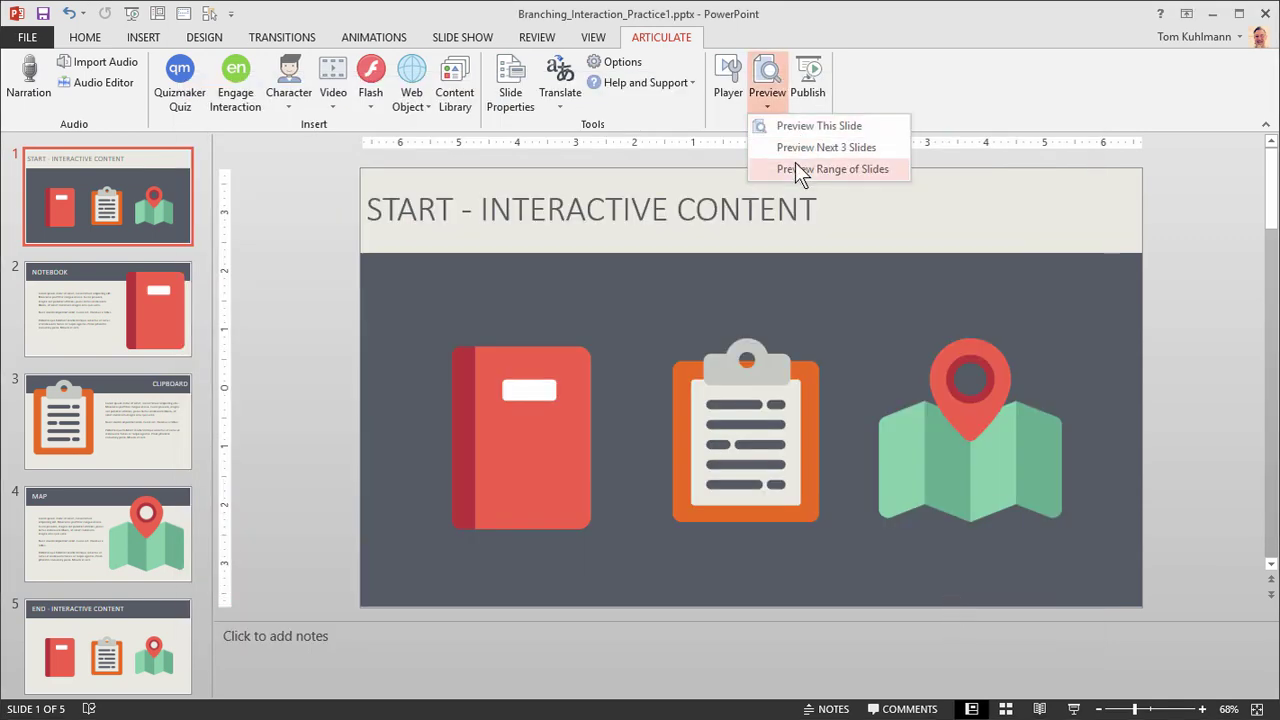
{"action": "left_click", "coordinate": [795, 167]}
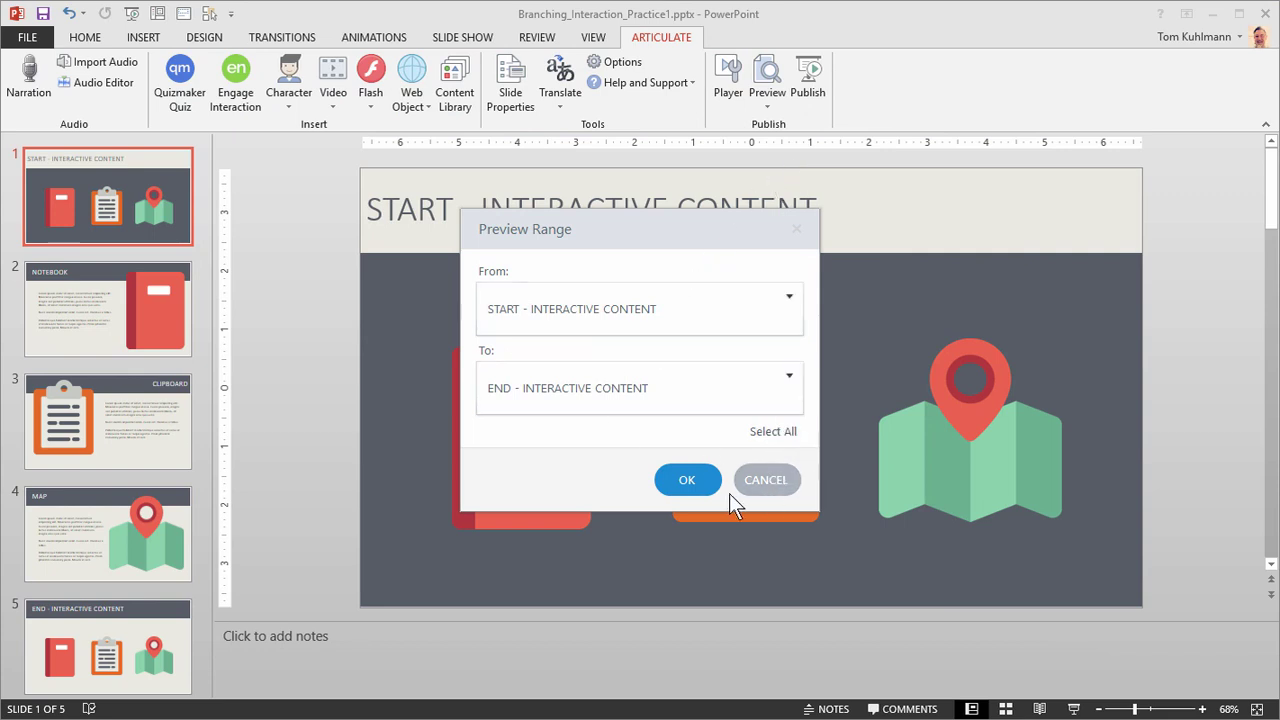
{"action": "left_click", "coordinate": [689, 482]}
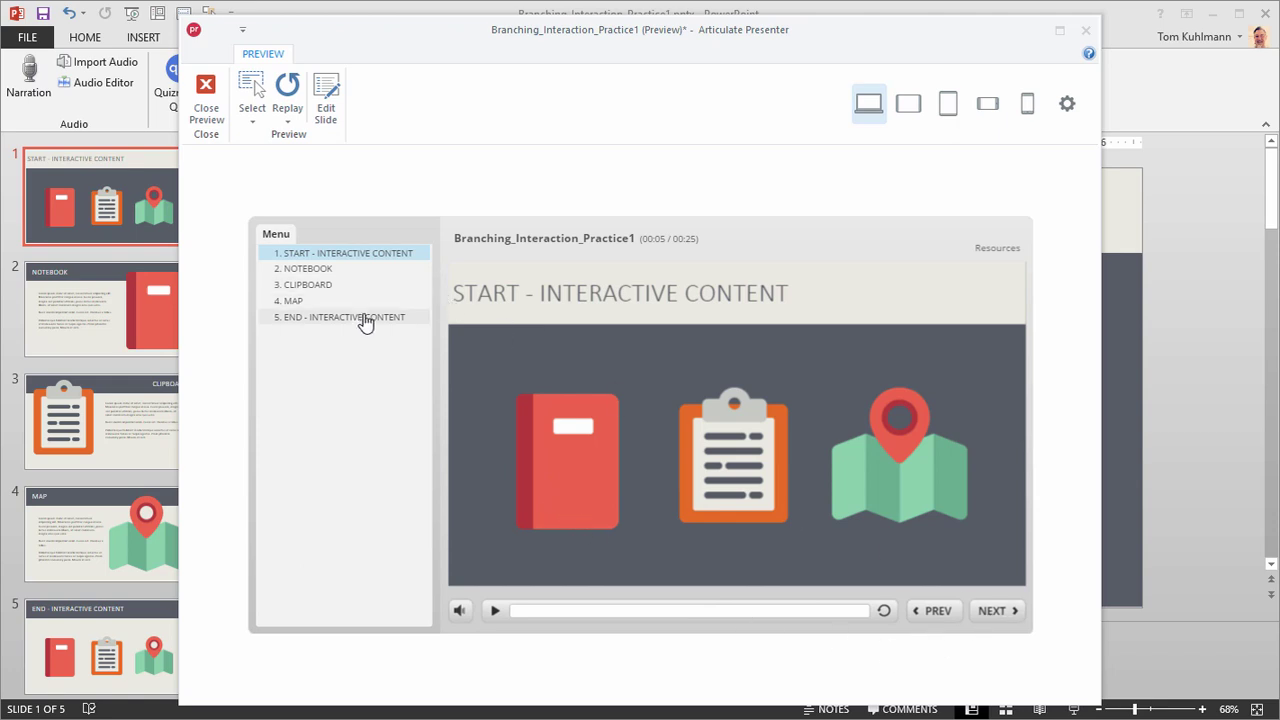
- Test START's Next to END, each icon's topic and its return to START, then close the preview
{"action": "left_click", "coordinate": [991, 620]}
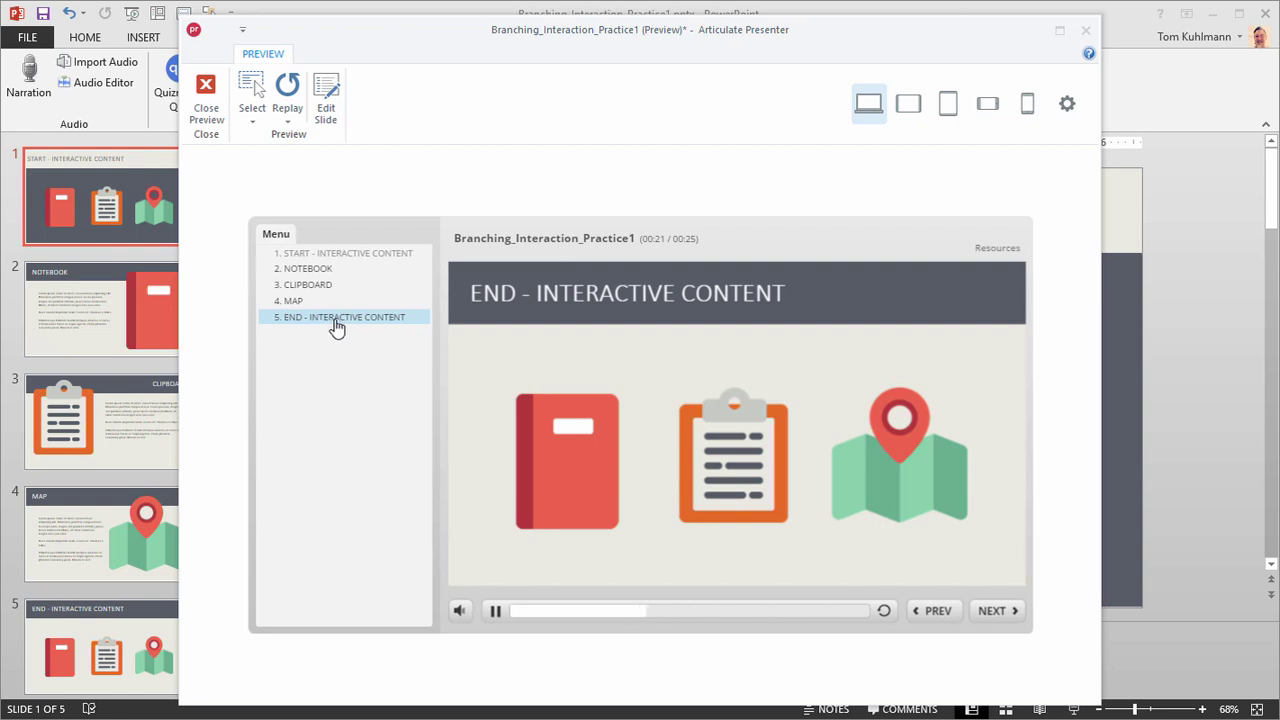
{"action": "left_click", "coordinate": [932, 612]}
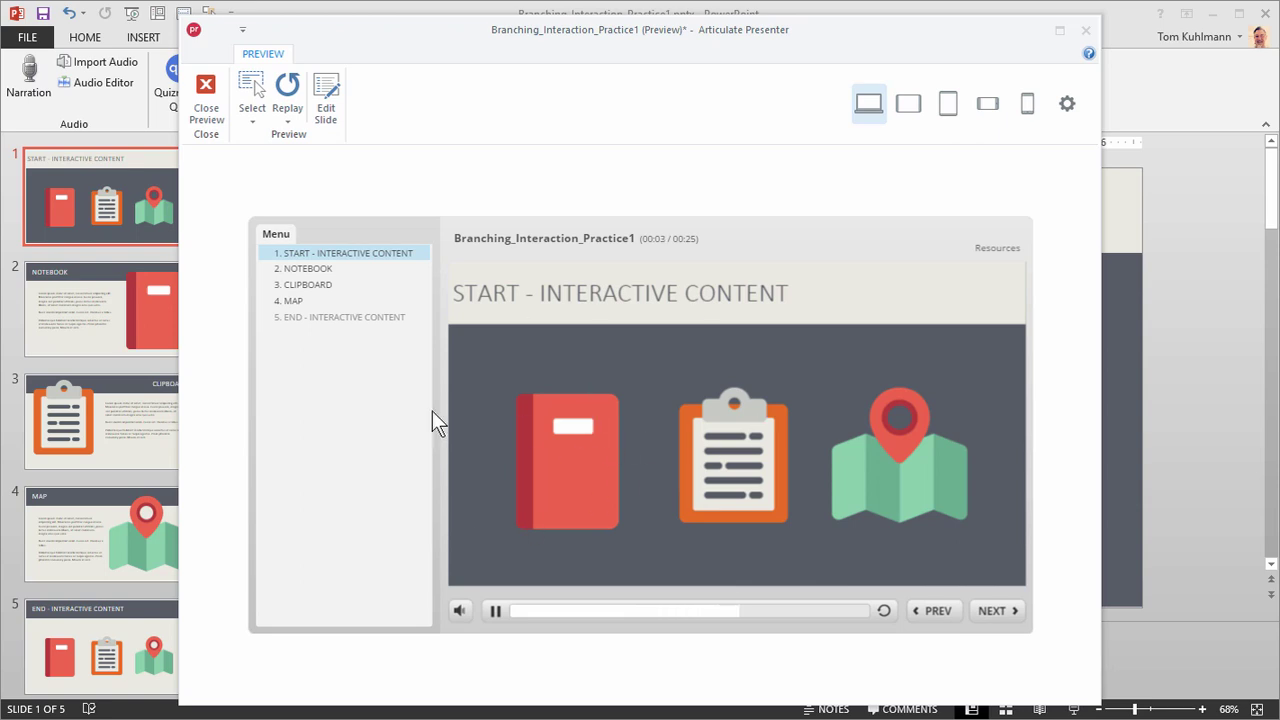
{"action": "left_click", "coordinate": [570, 458]}
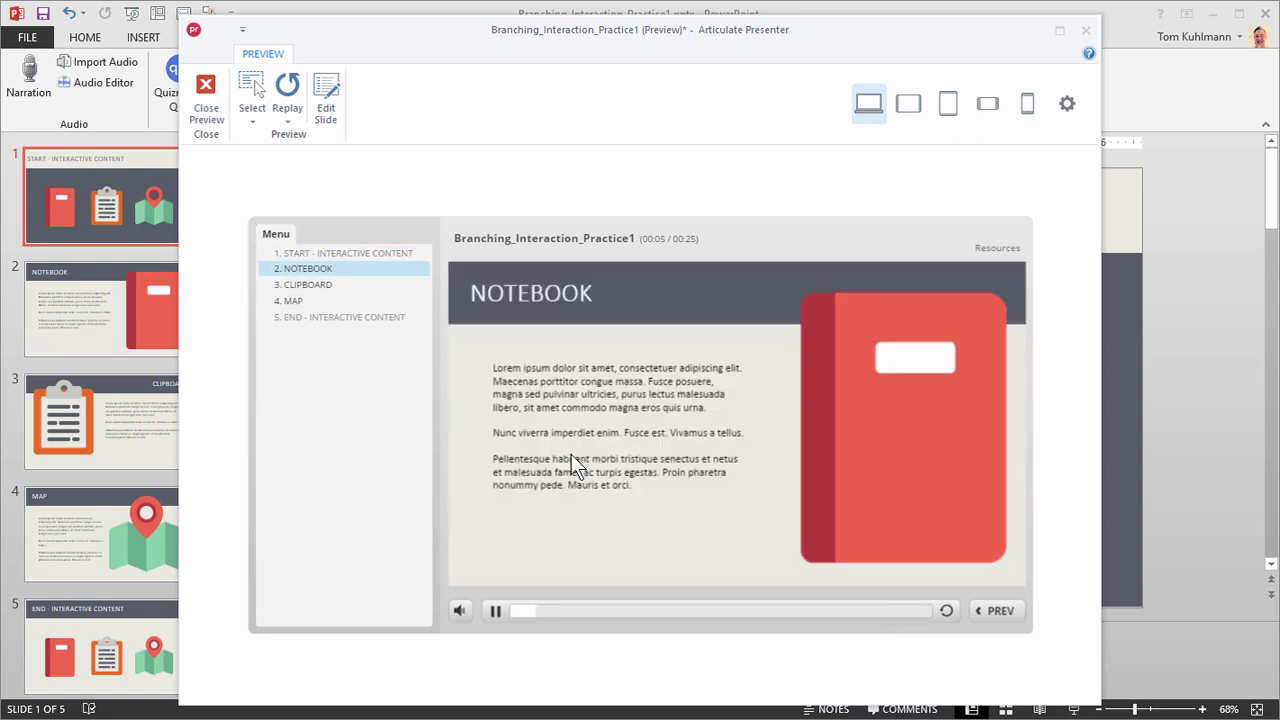
{"action": "left_click", "coordinate": [998, 618]}
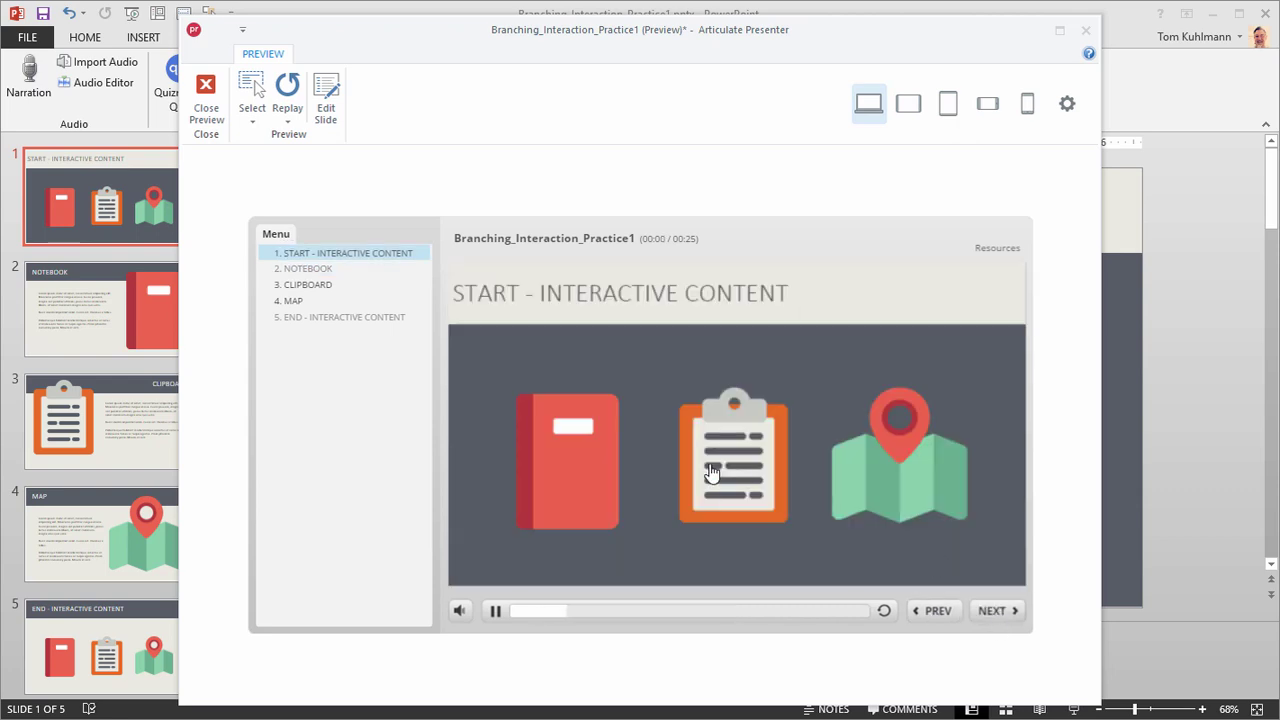
{"action": "left_click", "coordinate": [716, 474]}
{"action": "left_click", "coordinate": [996, 620]}
{"action": "left_click", "coordinate": [909, 480]}
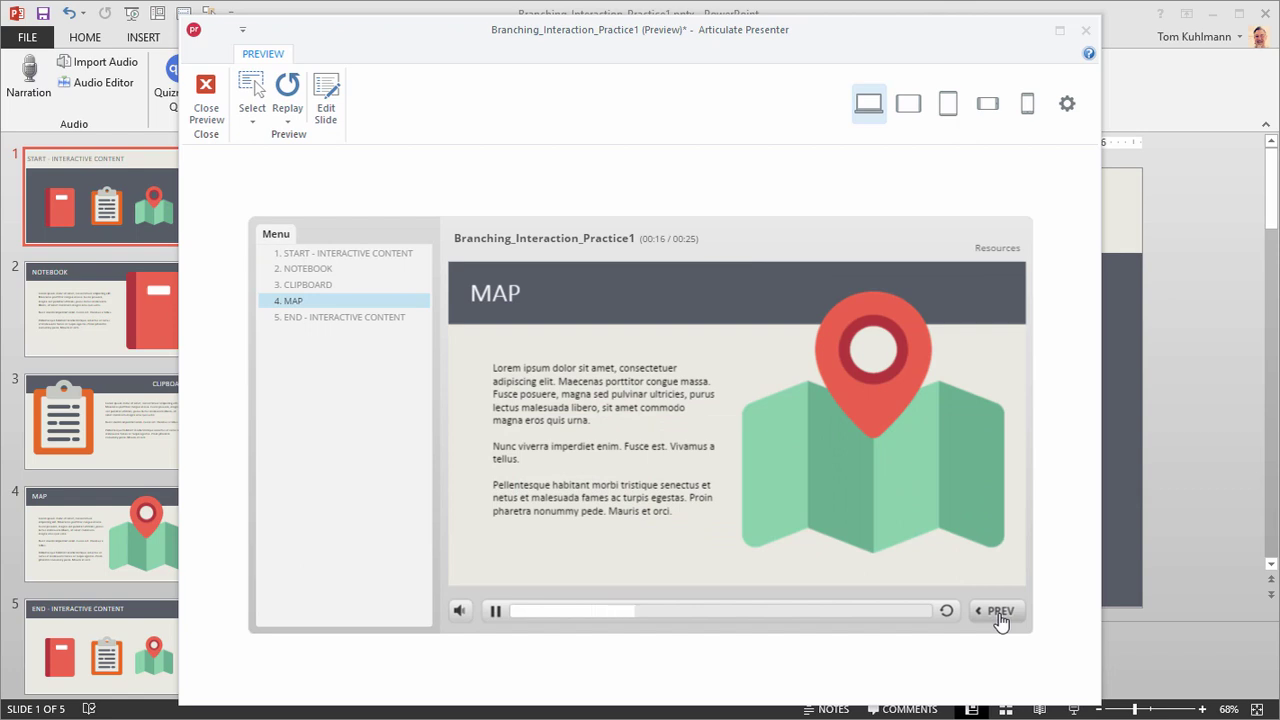
{"action": "left_click", "coordinate": [1000, 616]}
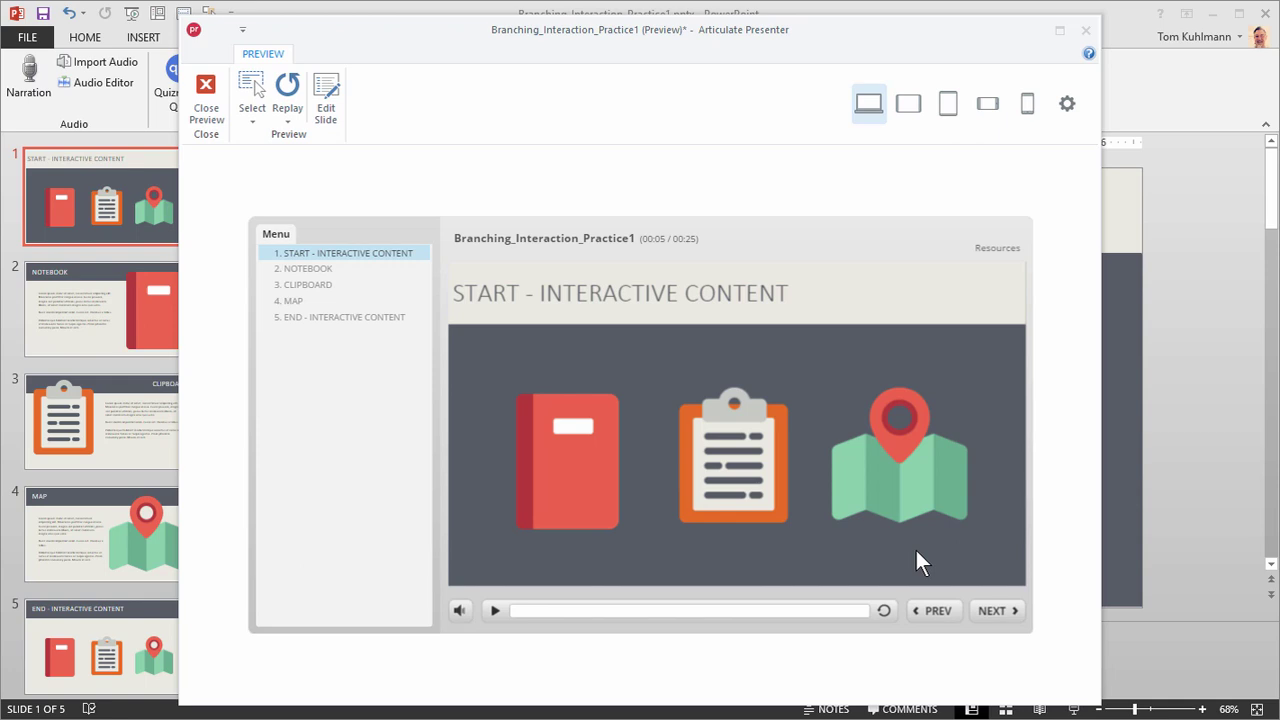
{"action": "left_click", "coordinate": [207, 95]}
- In Slide Properties, set the END slide's Prev branch to START - INTERACTIVE CONTENT
{"action": "left_click", "coordinate": [515, 80]}
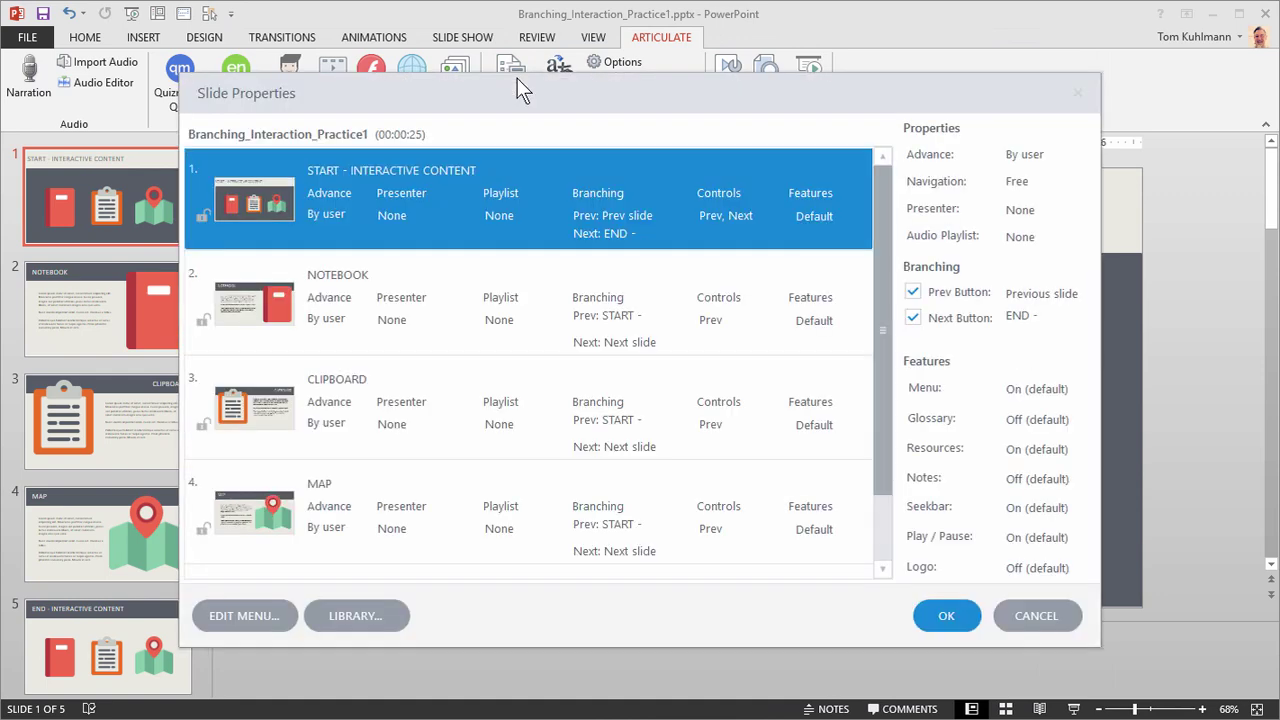
{"action": "left_click_drag", "start_coordinate": [888, 444], "coordinate": [893, 515]}
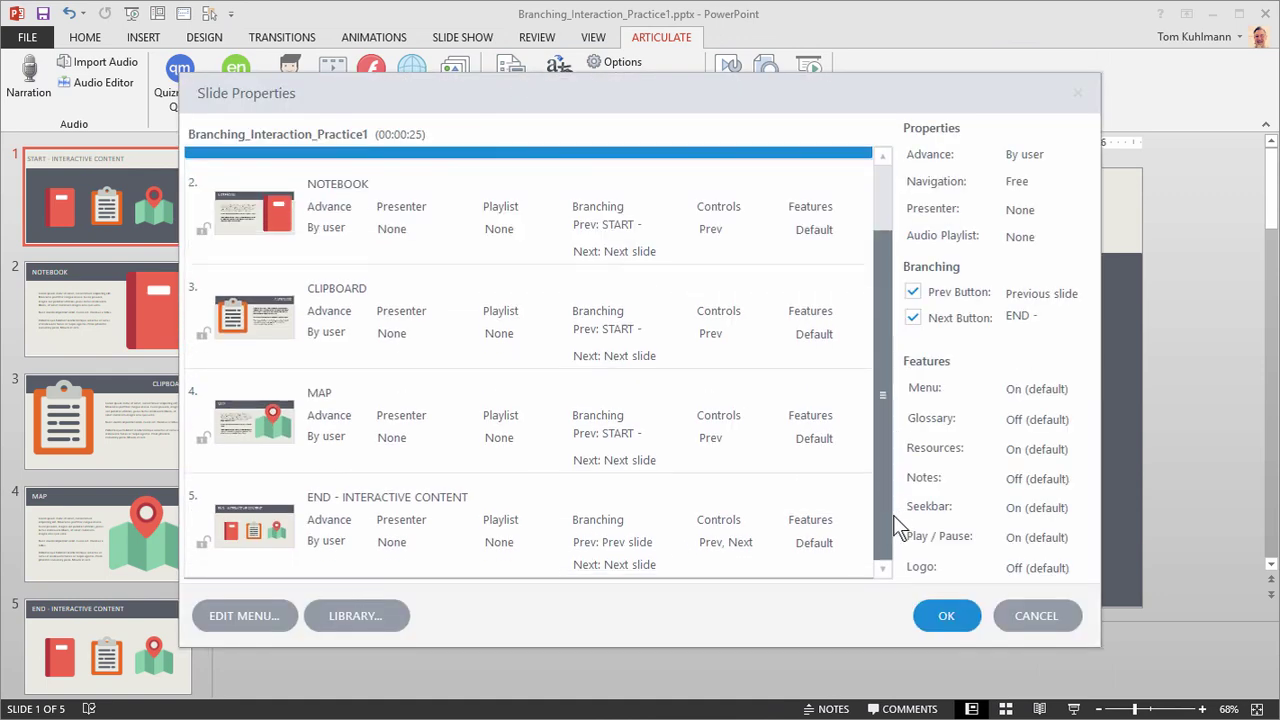
{"action": "scroll", "coordinate": [482, 518], "scroll_direction": "up", "scroll_amount": 2}
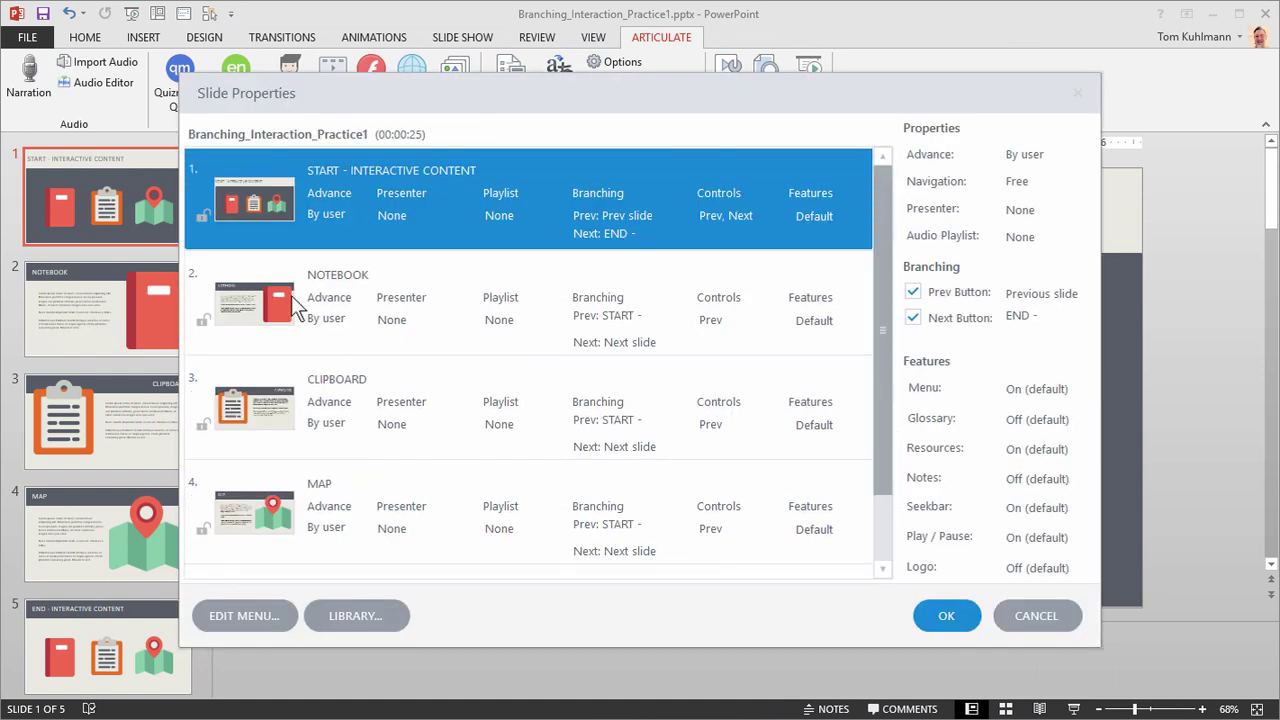
{"action": "mouse_move", "coordinate": [280, 198]}
{"action": "scroll", "coordinate": [884, 301], "scroll_direction": "down", "scroll_amount": 2}
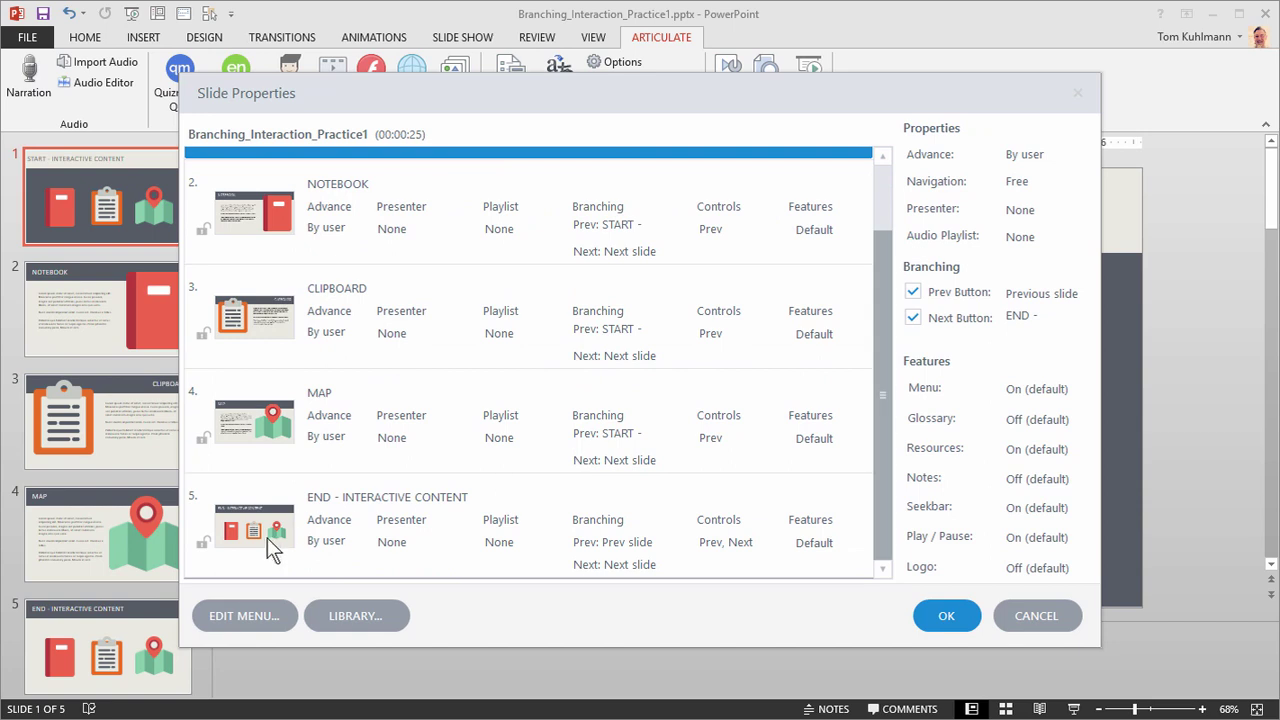
{"action": "mouse_move", "coordinate": [270, 548]}
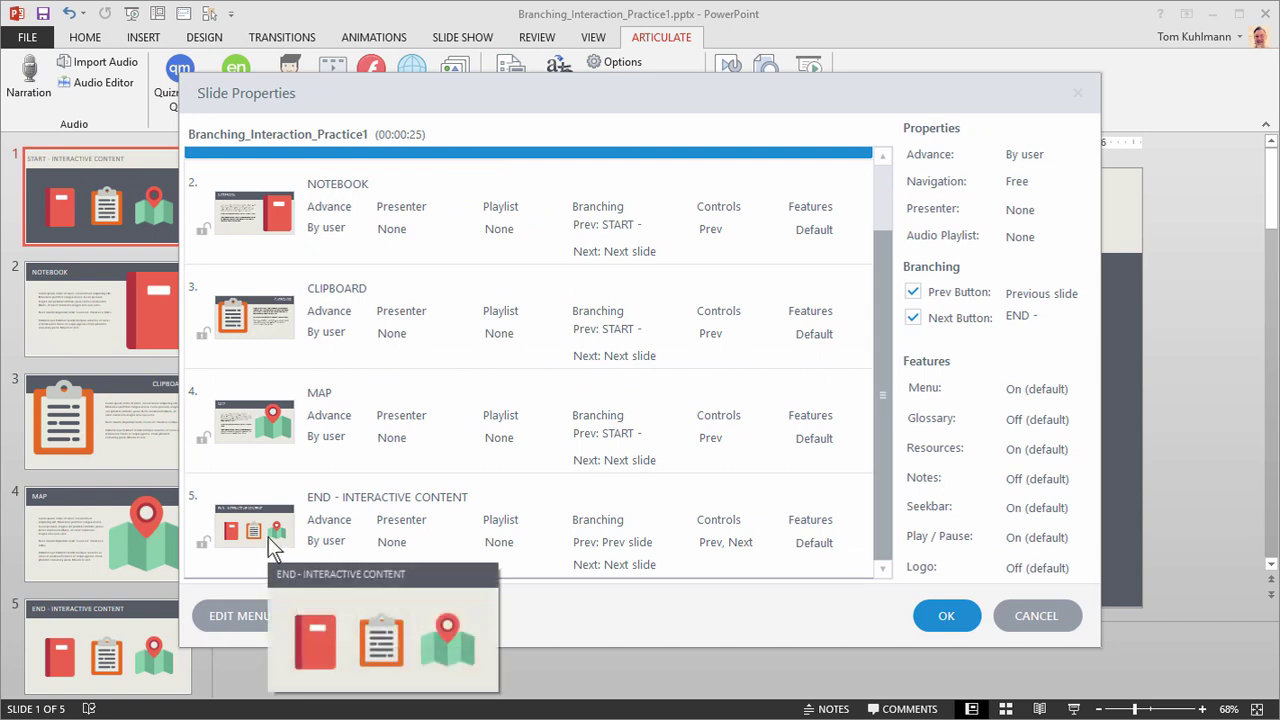
{"action": "left_click", "coordinate": [622, 547]}
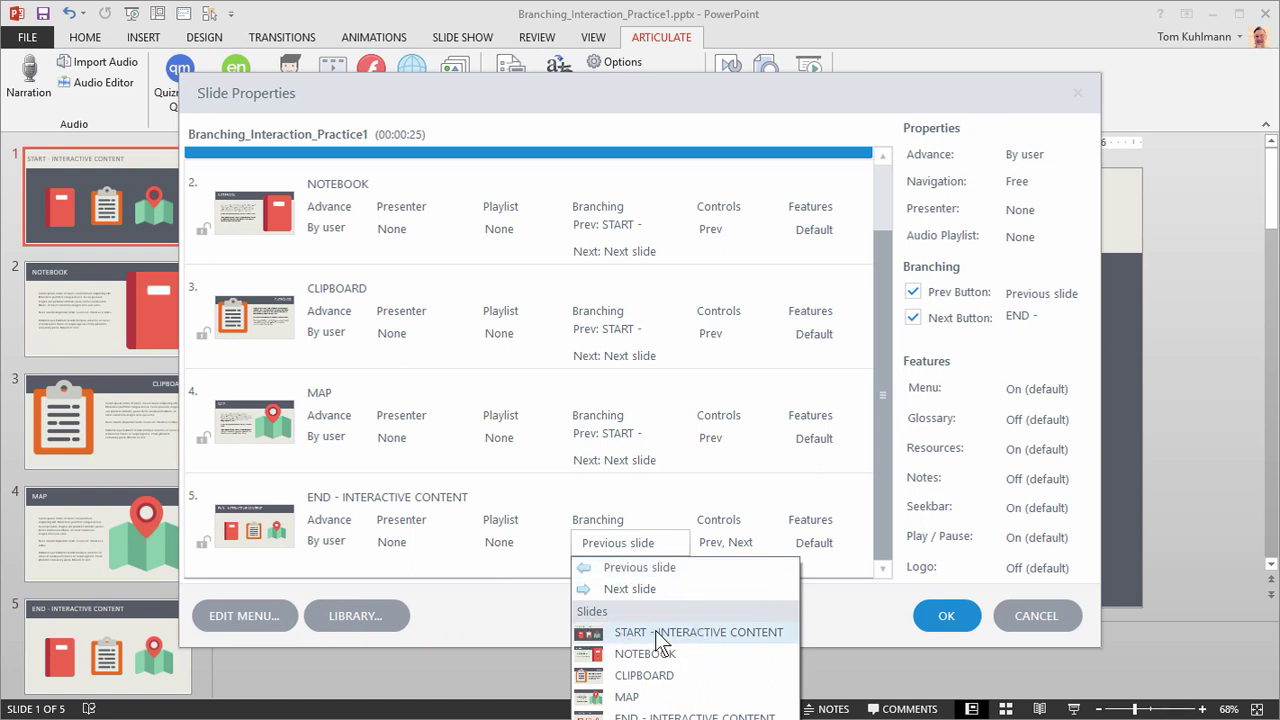
{"action": "left_click", "coordinate": [655, 631]}
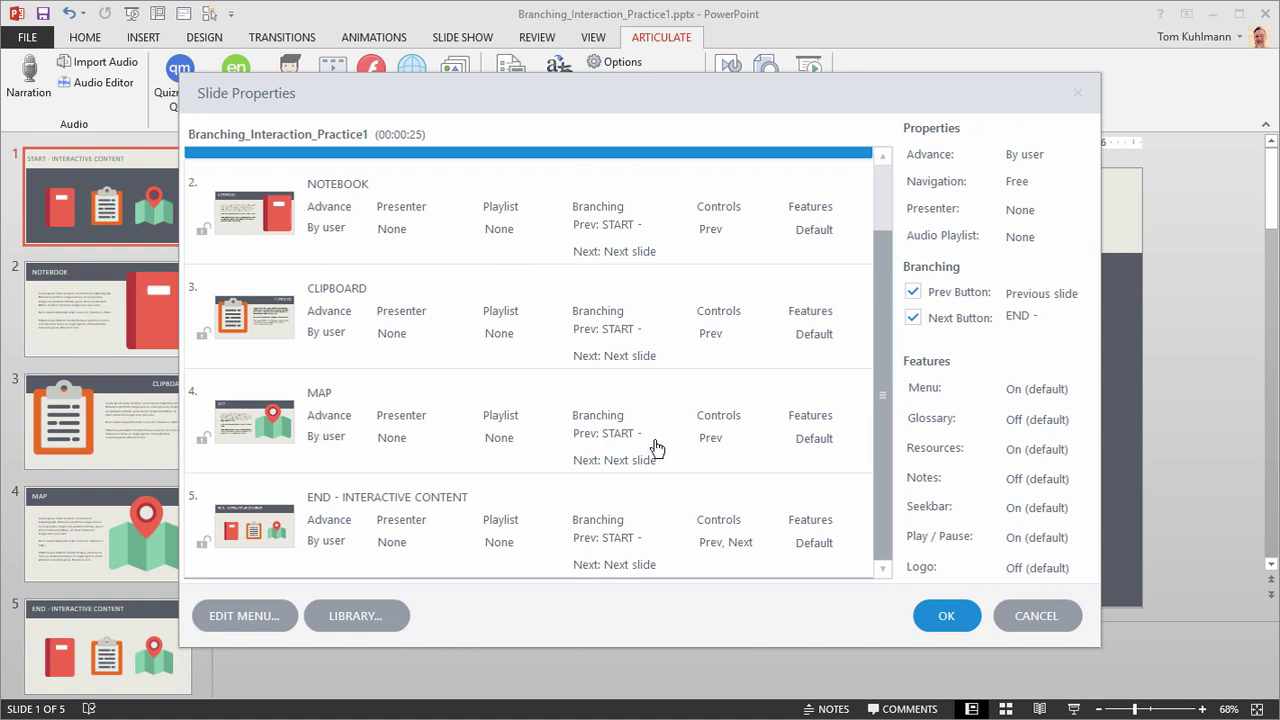
{"action": "scroll", "coordinate": [886, 316], "scroll_direction": "up", "scroll_amount": 2}
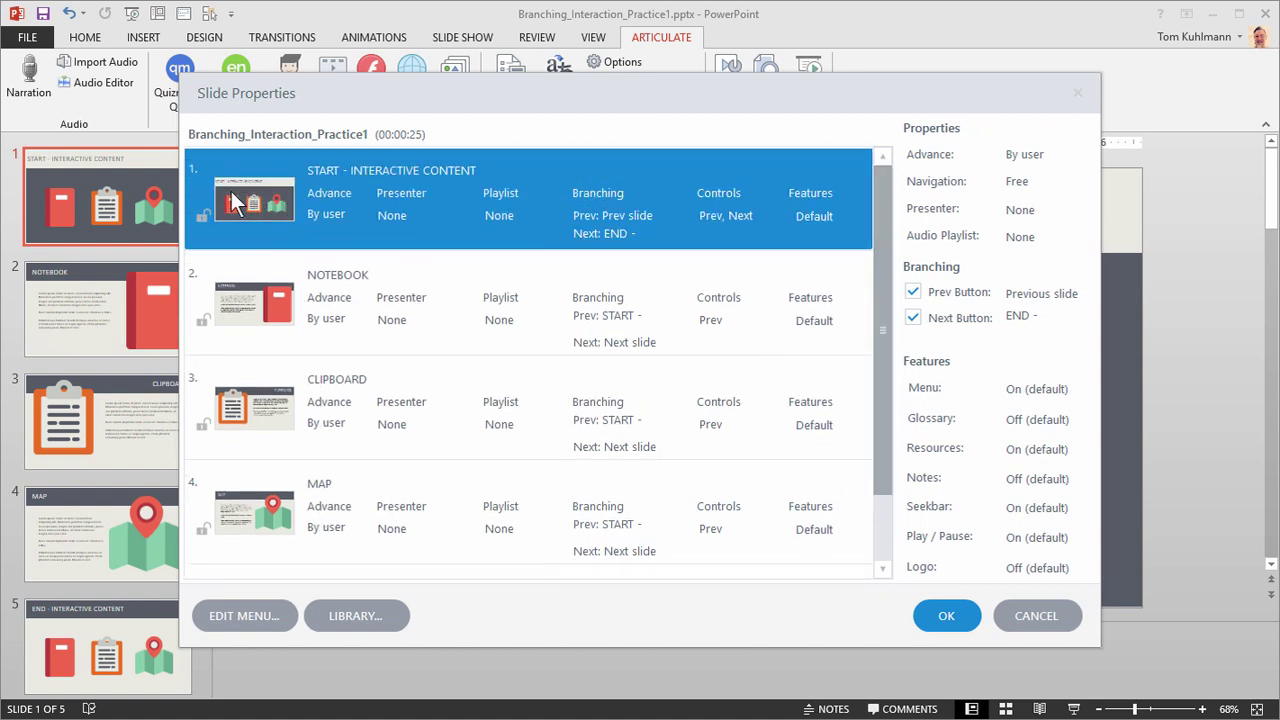
{"action": "mouse_move", "coordinate": [262, 201]}
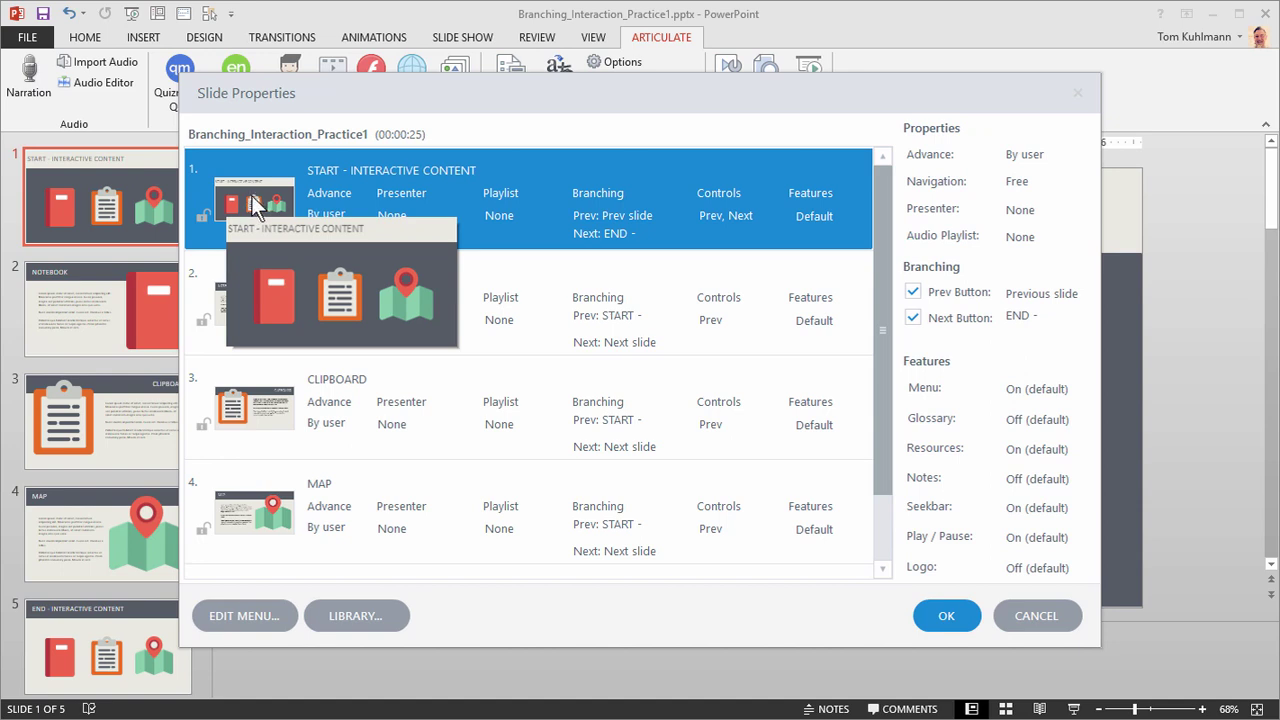